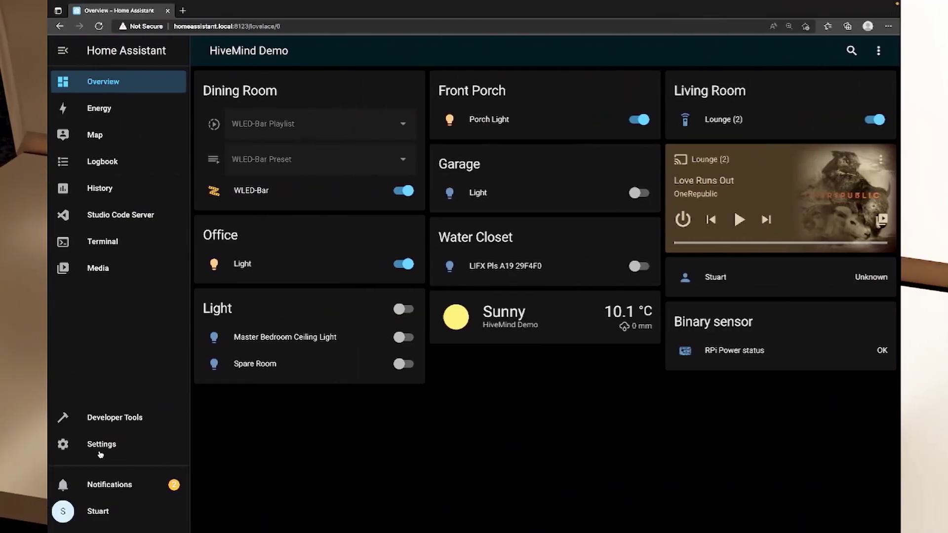
Look over the Terminal & SSH add-on's details and options in the add-on store
{"action": "left_click", "coordinate": [106, 447]}
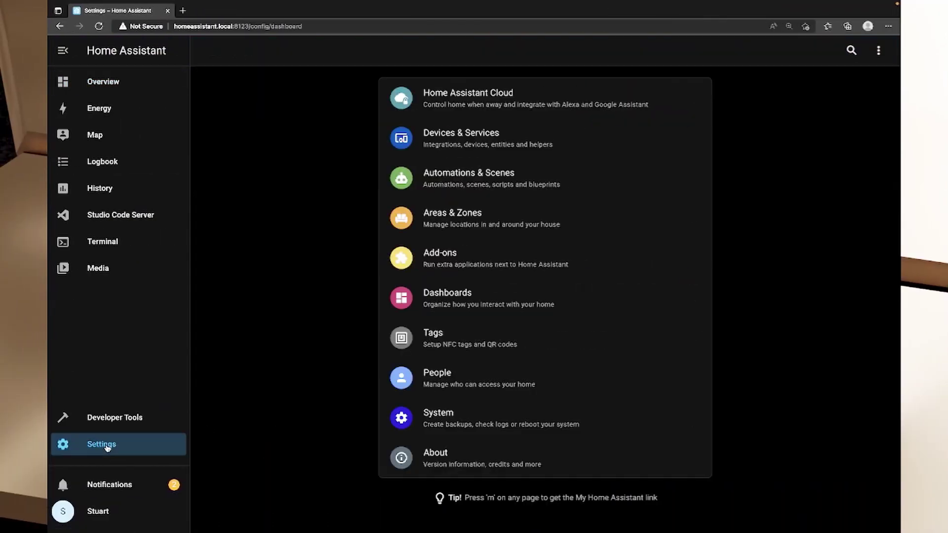
{"action": "left_click", "coordinate": [500, 271]}
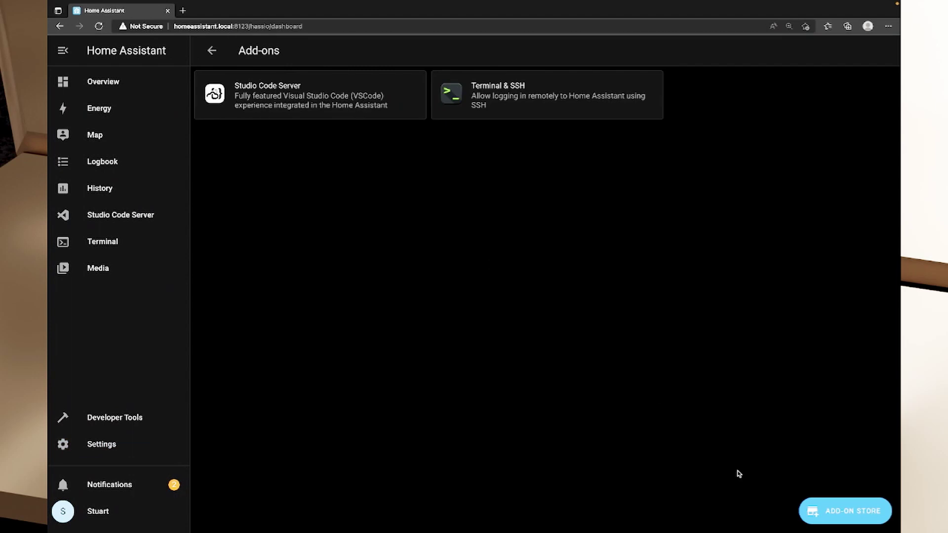
{"action": "left_click", "coordinate": [840, 516]}
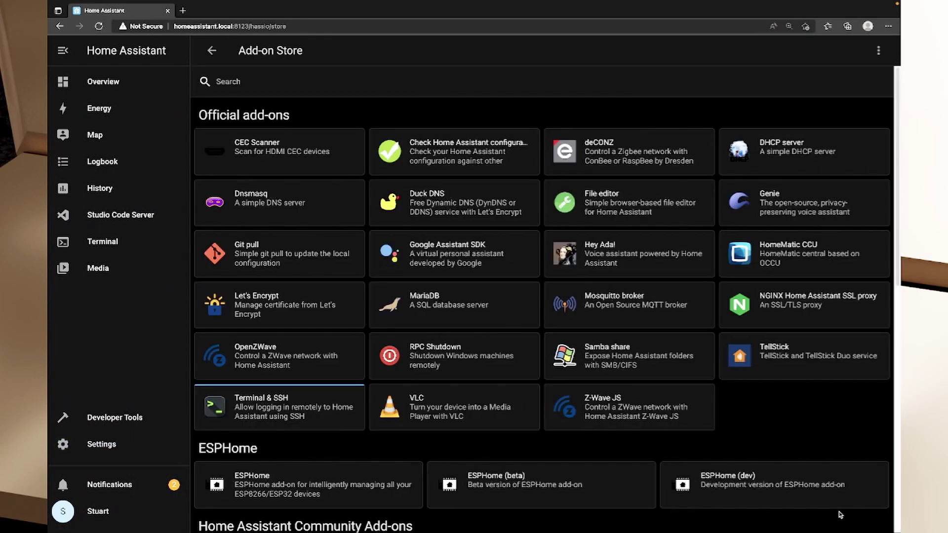
{"action": "left_click", "coordinate": [276, 416]}
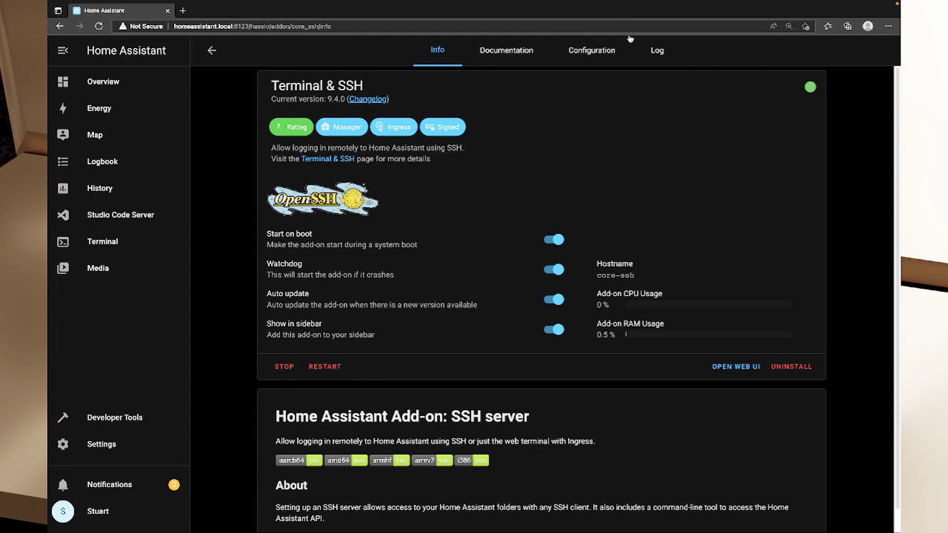
{"action": "left_click", "coordinate": [605, 53]}
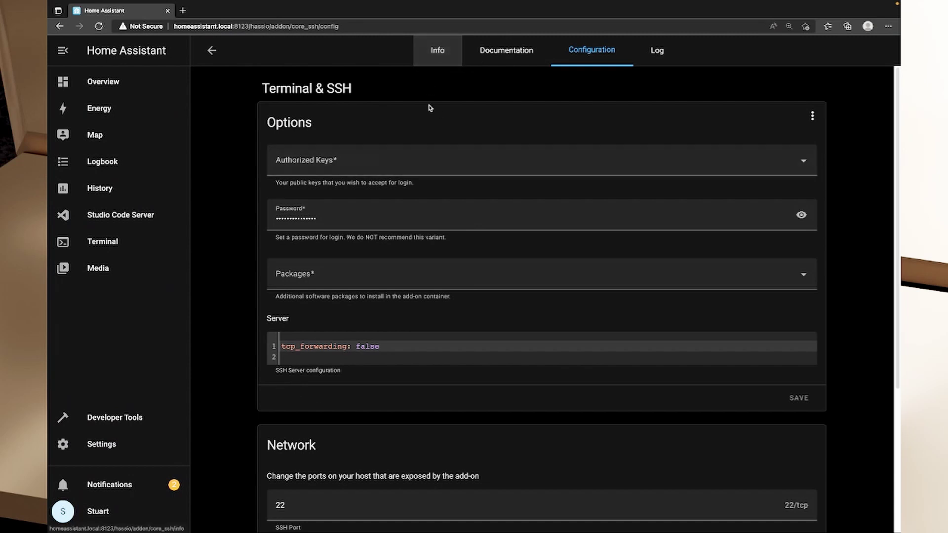
{"action": "left_click", "coordinate": [126, 86]}
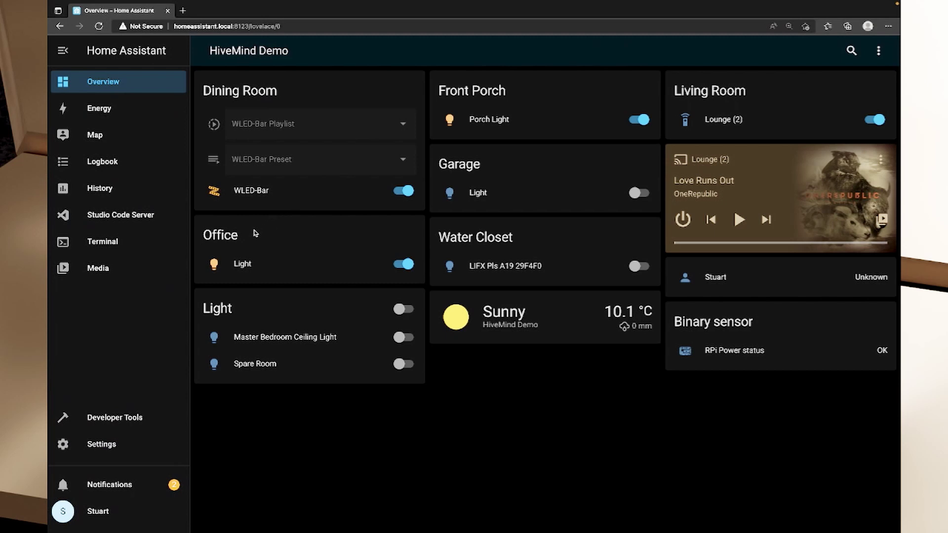
Open the Terminal and run 'clear' for an empty core-ssh prompt
{"action": "left_click", "coordinate": [104, 244]}
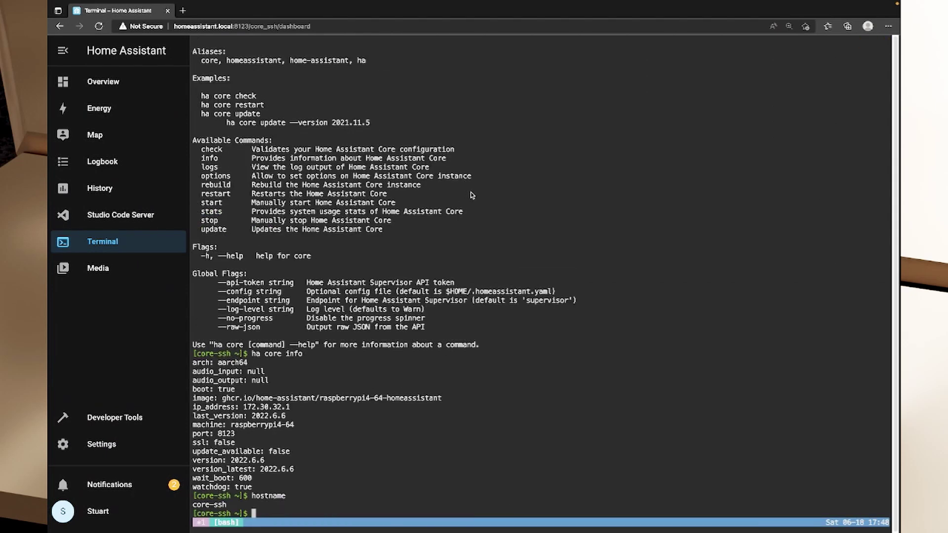
{"action": "type", "text": "clear"}
{"action": "key", "text": "Return"}
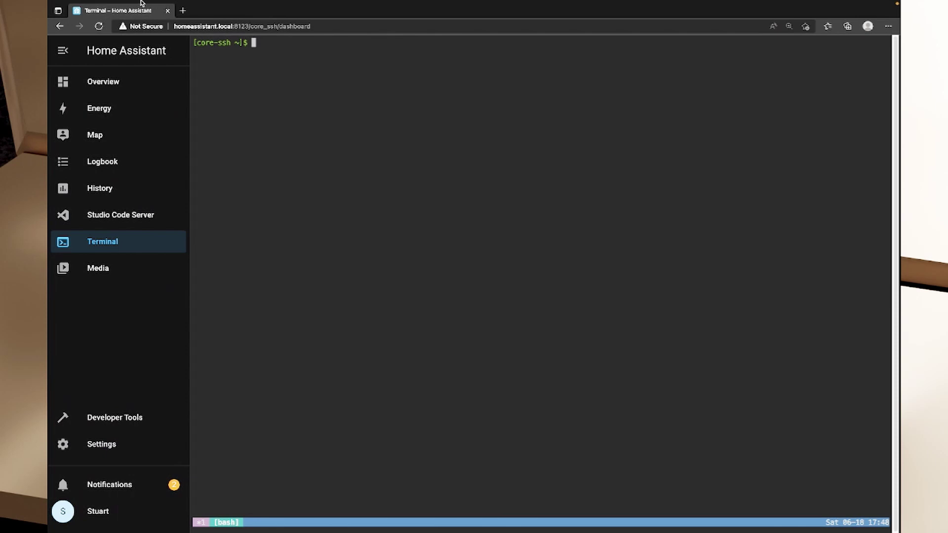
Load hacs.xyz in a new tab and go to the HACS Prerequisites page
{"action": "left_click", "coordinate": [182, 11]}
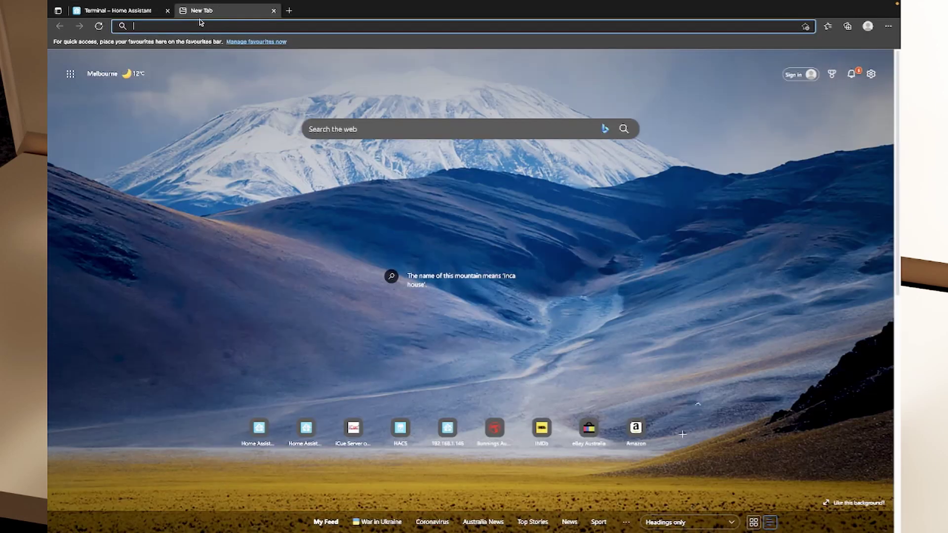
{"action": "type", "text": "hacs.xyz"}
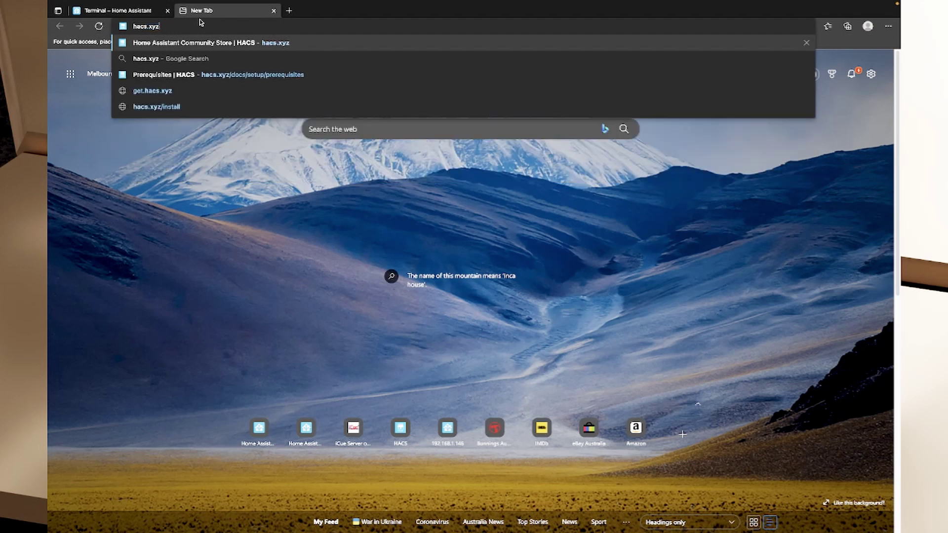
{"action": "key", "text": "Return"}
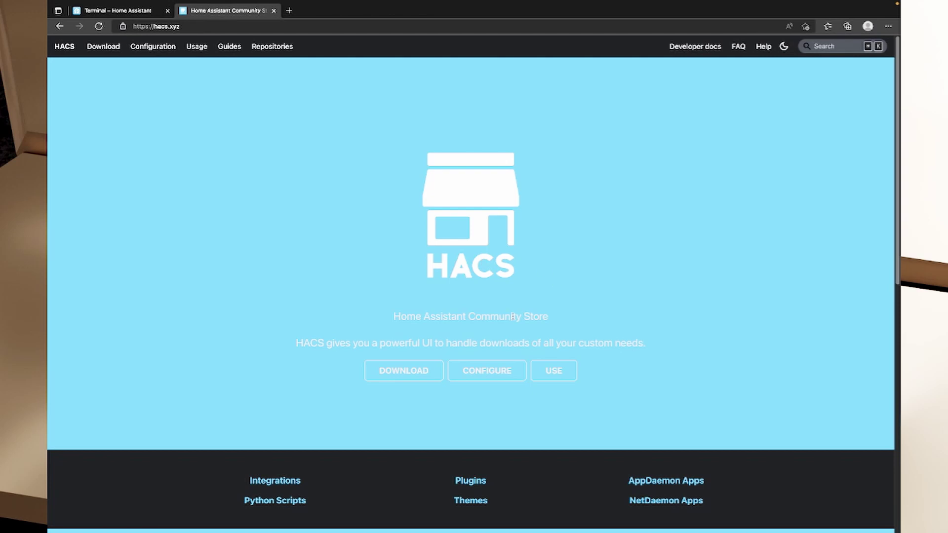
{"action": "left_click", "coordinate": [402, 376]}
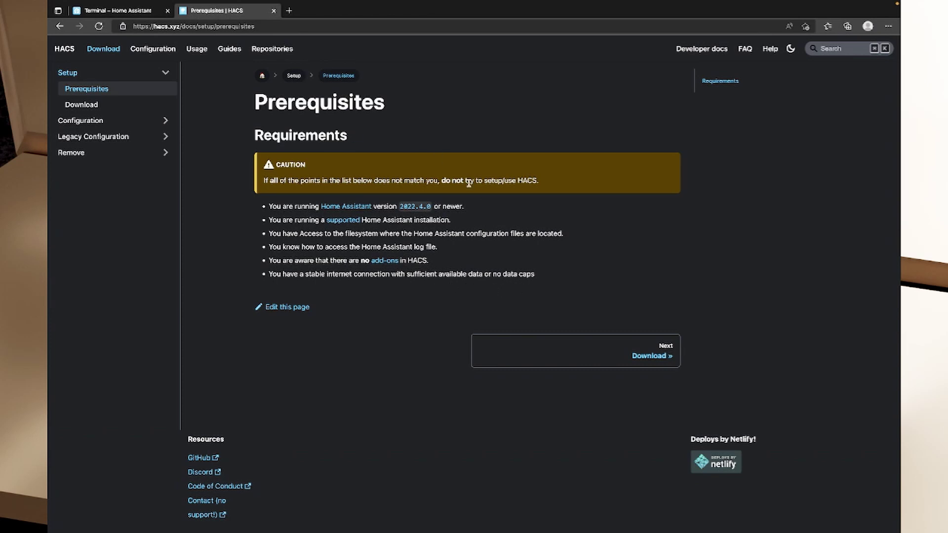
Open github.com in another tab and sign in with the saved credentials
{"action": "left_click", "coordinate": [288, 10]}
{"action": "type", "text": "github"}
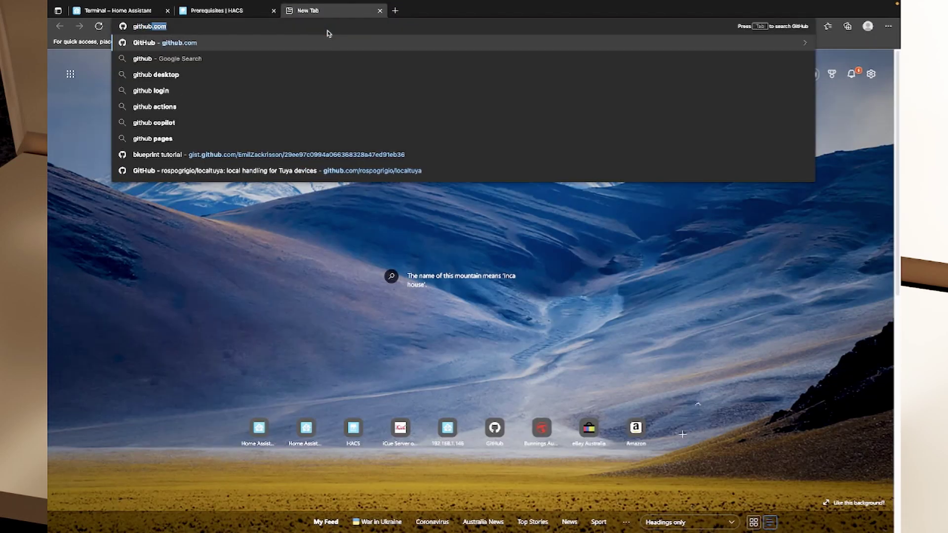
{"action": "key", "text": "Return"}
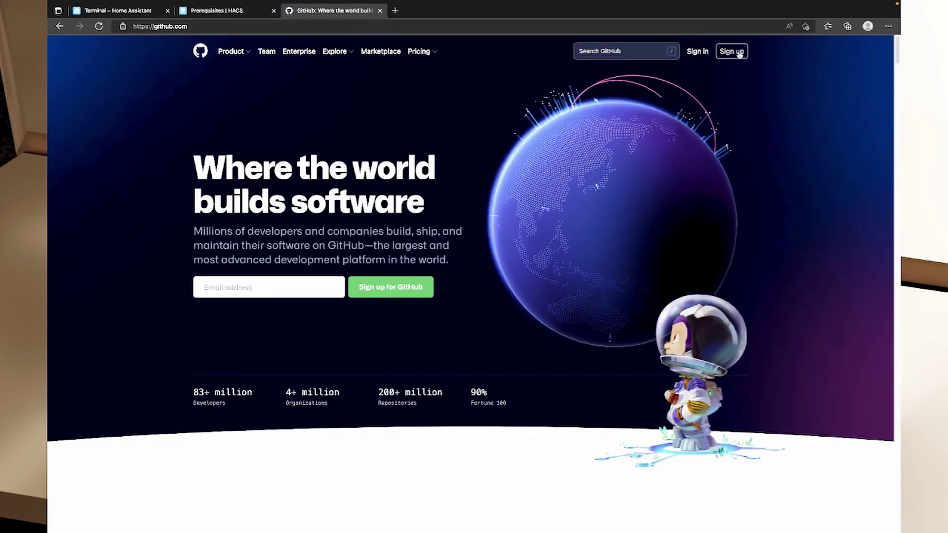
{"action": "left_click", "coordinate": [693, 51]}
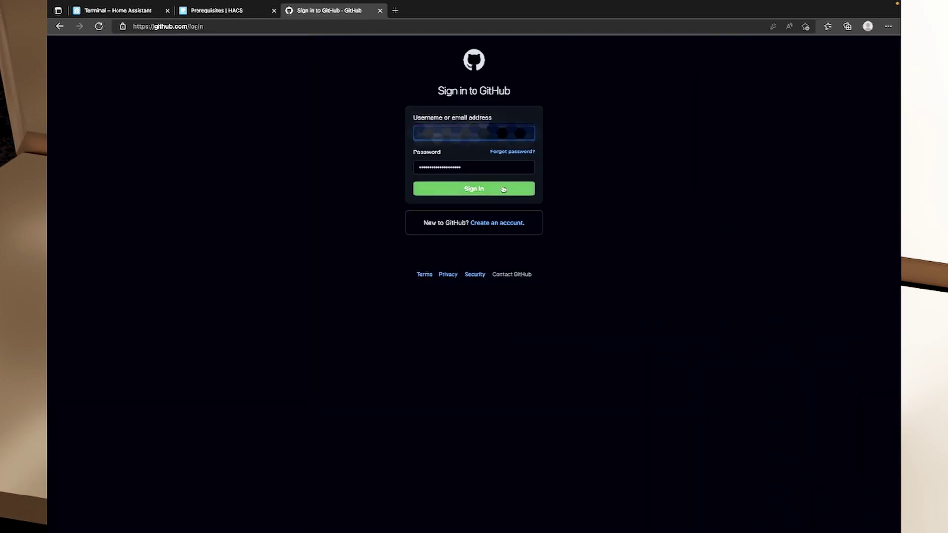
{"action": "left_click", "coordinate": [513, 188]}
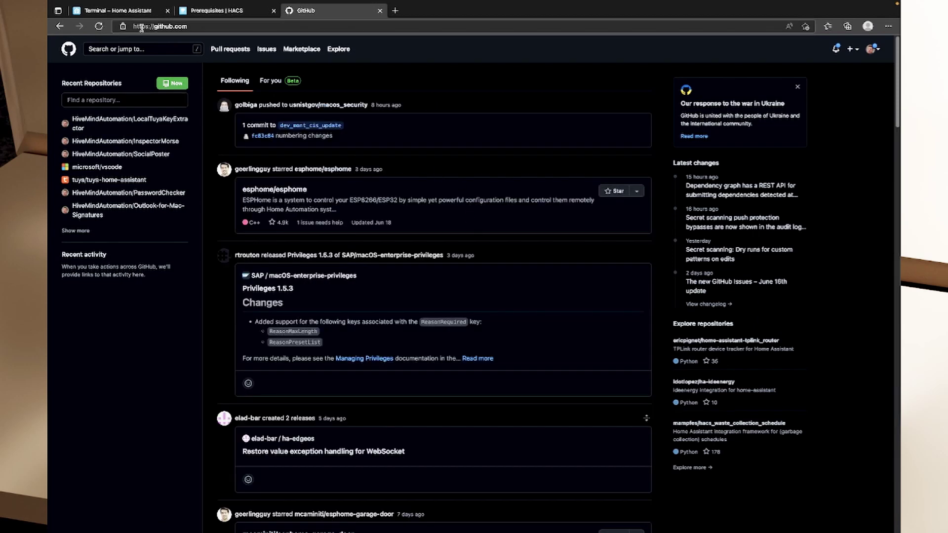
Go to the HACS Download page and copy the wget download-script command
{"action": "left_click", "coordinate": [209, 18]}
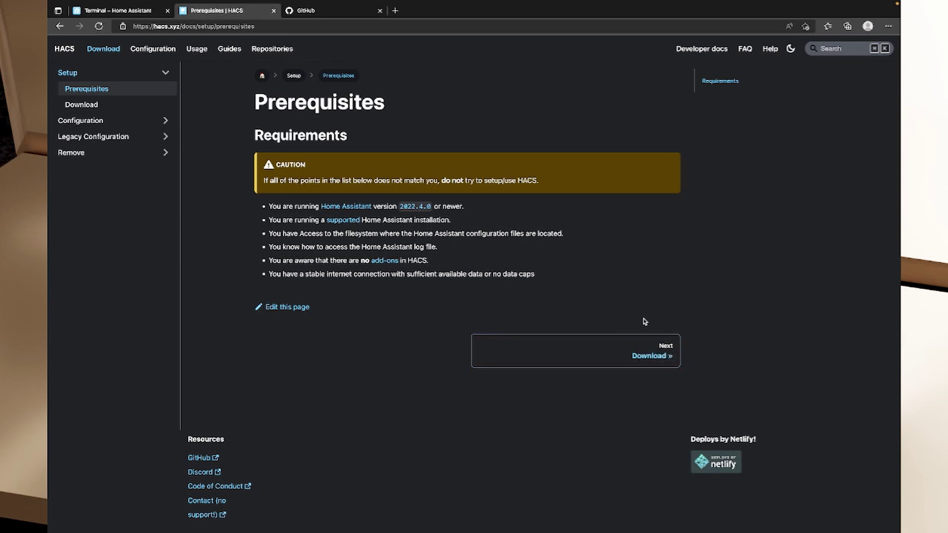
{"action": "left_click", "coordinate": [642, 355]}
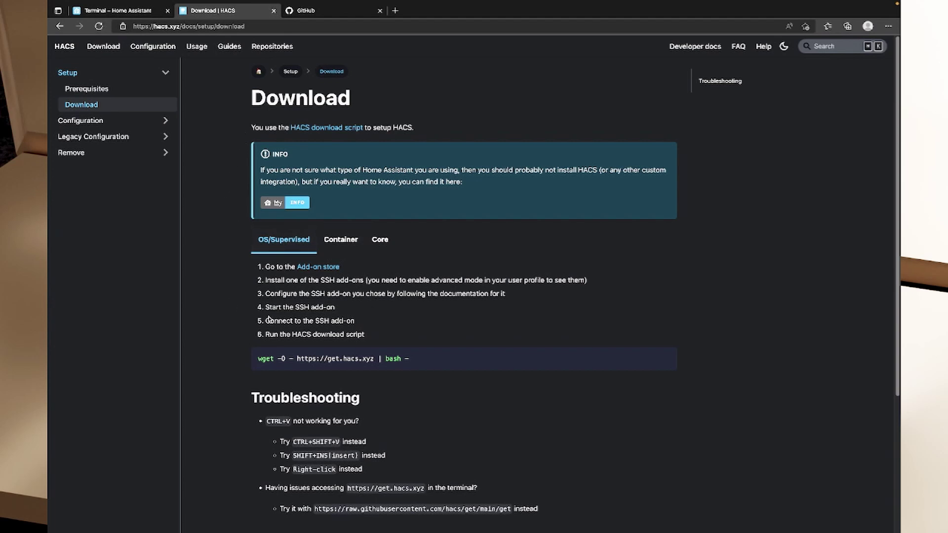
{"action": "scroll", "coordinate": [260, 257], "scroll_direction": "down", "scroll_amount": 1}
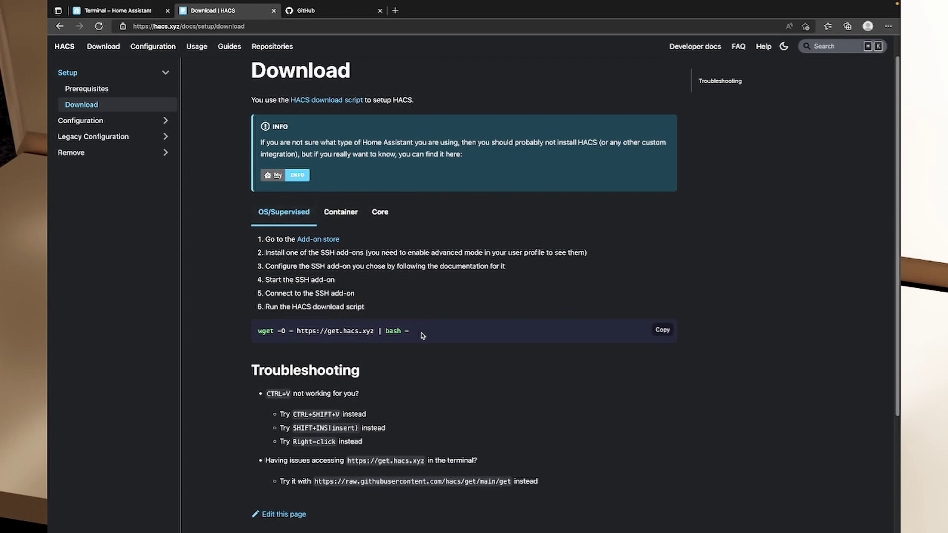
{"action": "left_click_drag", "start_coordinate": [414, 332], "coordinate": [438, 342]}
{"action": "left_click", "coordinate": [663, 331]}
{"action": "scroll", "coordinate": [487, 347], "scroll_direction": "down", "scroll_amount": 3}
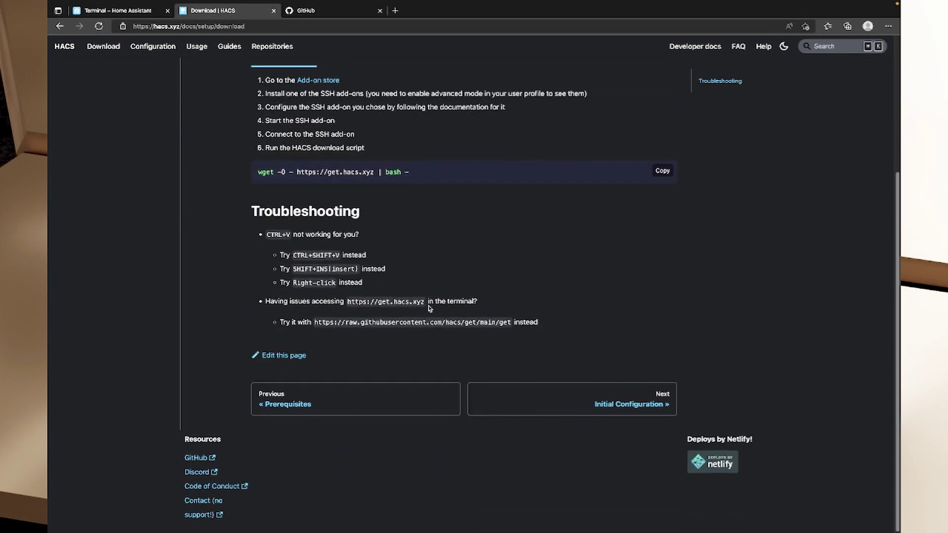
Paste and run the wget HACS download script in the Home Assistant terminal
{"action": "left_click", "coordinate": [122, 13]}
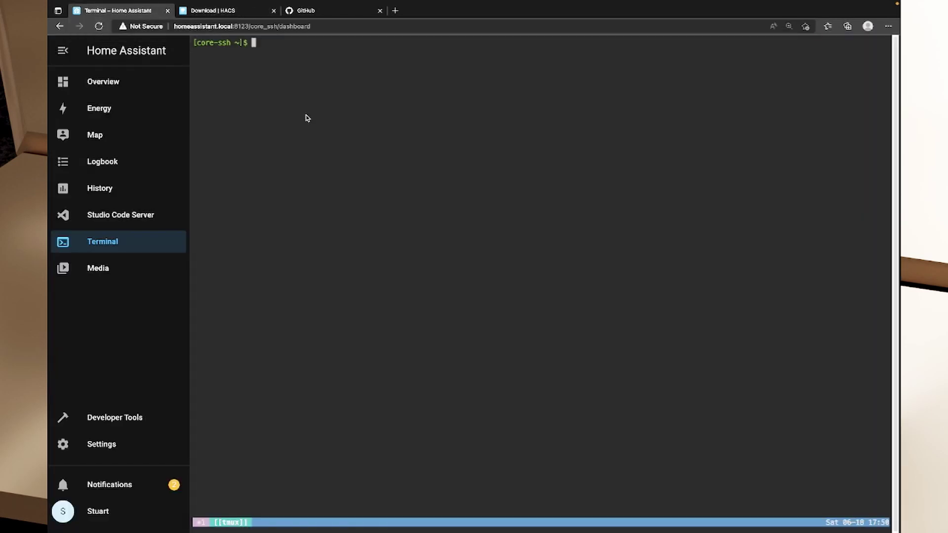
{"action": "key", "text": "ctrl+v"}
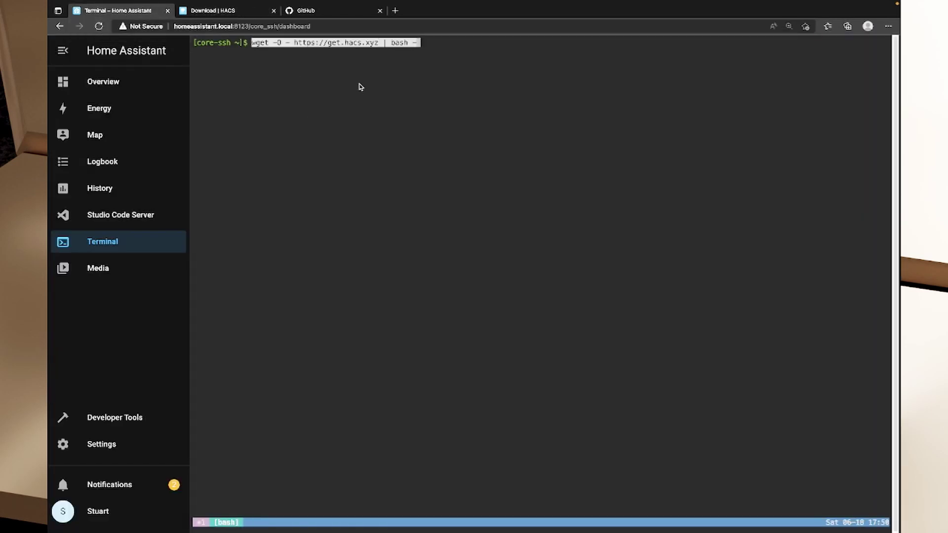
{"action": "key", "text": "Return"}
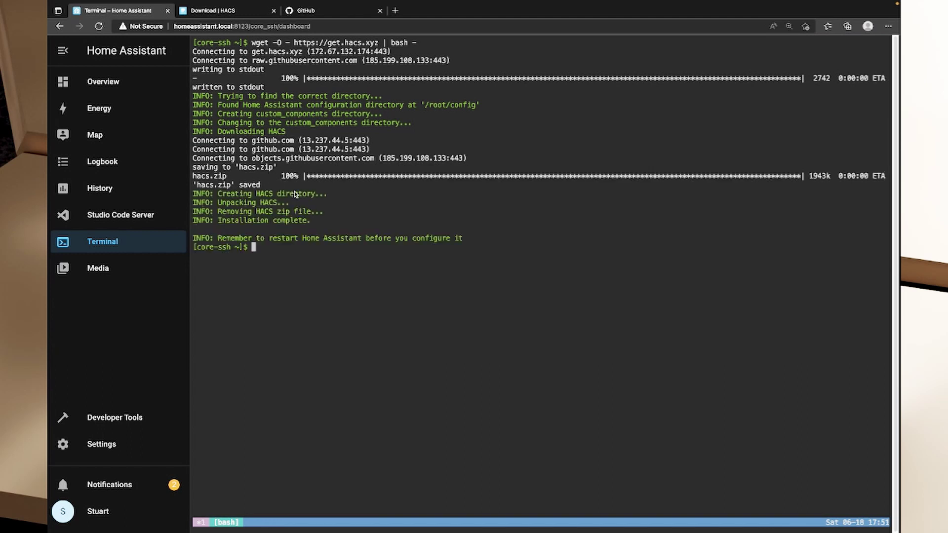
{"action": "left_click_drag", "start_coordinate": [236, 239], "coordinate": [469, 240]}
Restart Home Assistant from Settings > System and confirm the restart
{"action": "left_click", "coordinate": [97, 446]}
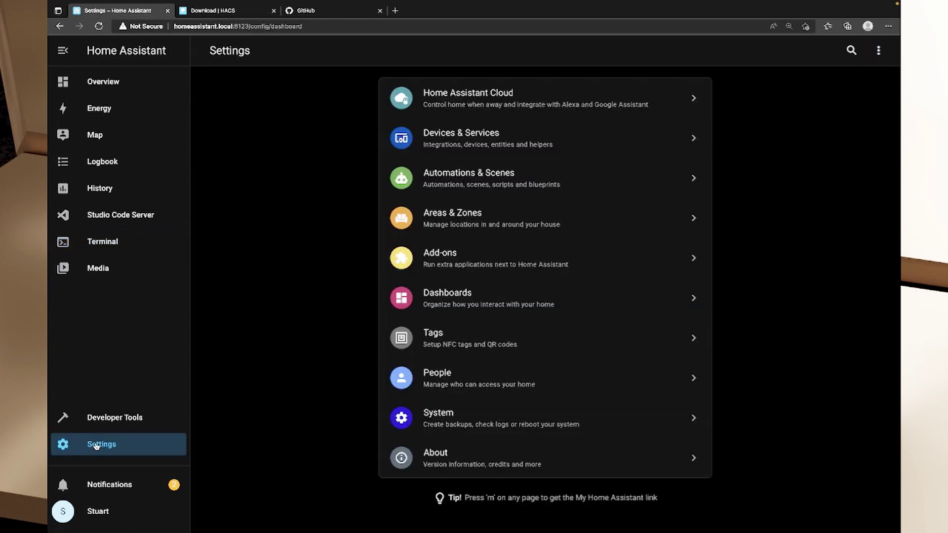
{"action": "left_click", "coordinate": [388, 429]}
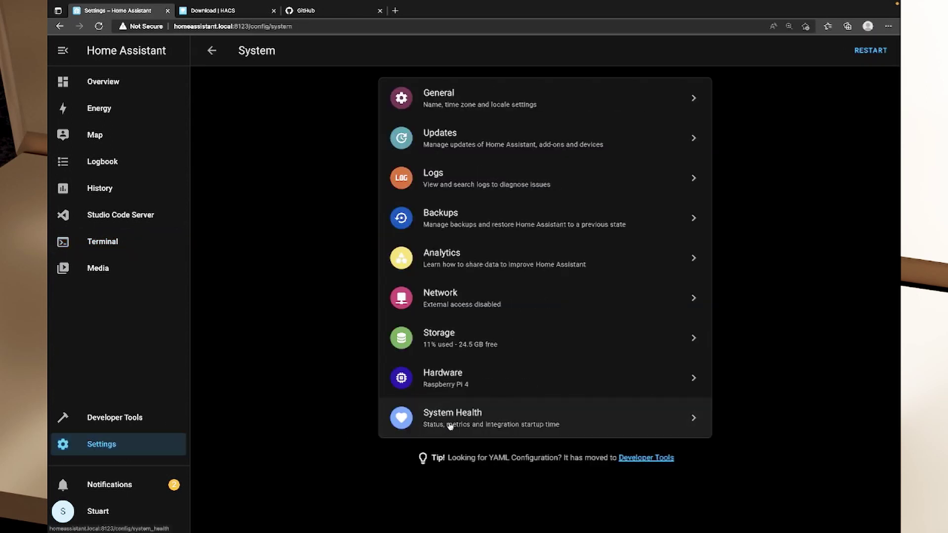
{"action": "left_click", "coordinate": [871, 53]}
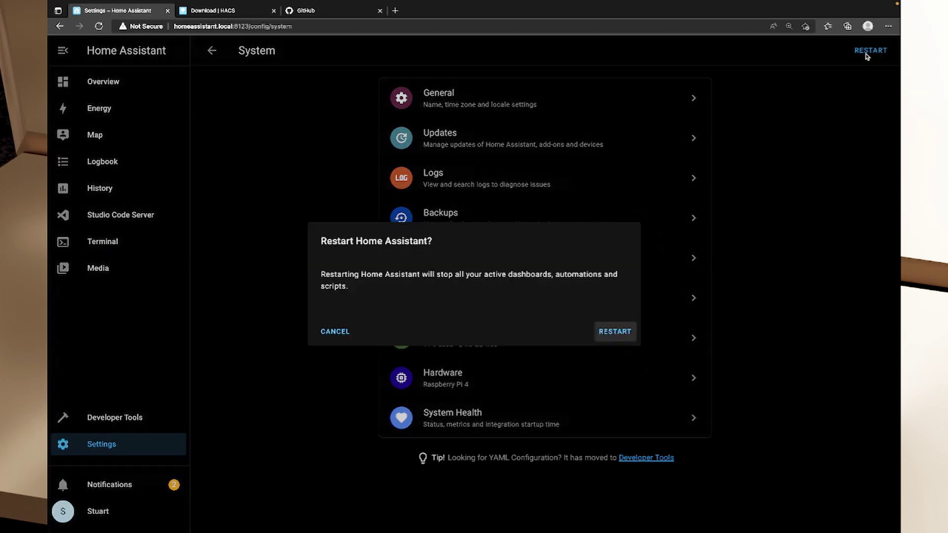
{"action": "left_click", "coordinate": [621, 334]}
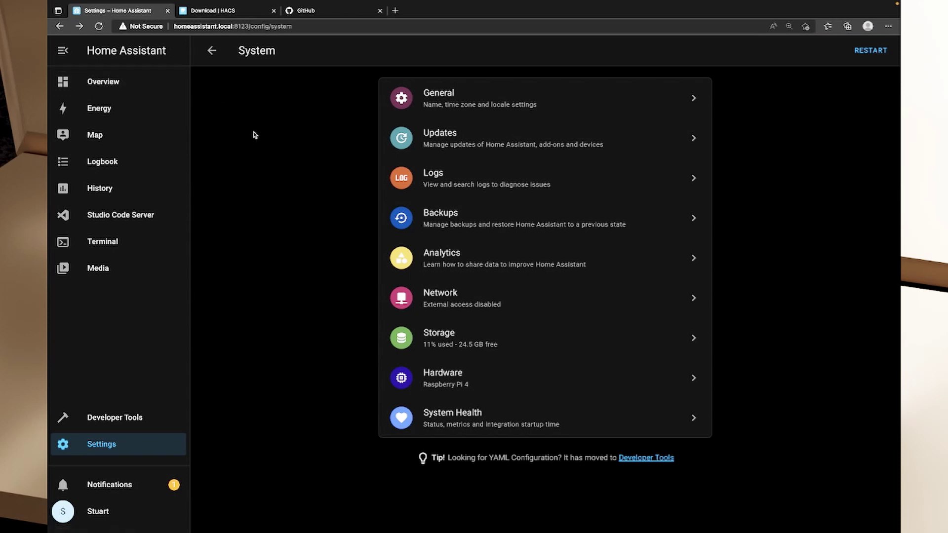
In Devices & Services, add a new integration by searching 'hacs' and selecting HACS
{"action": "left_click", "coordinate": [116, 450]}
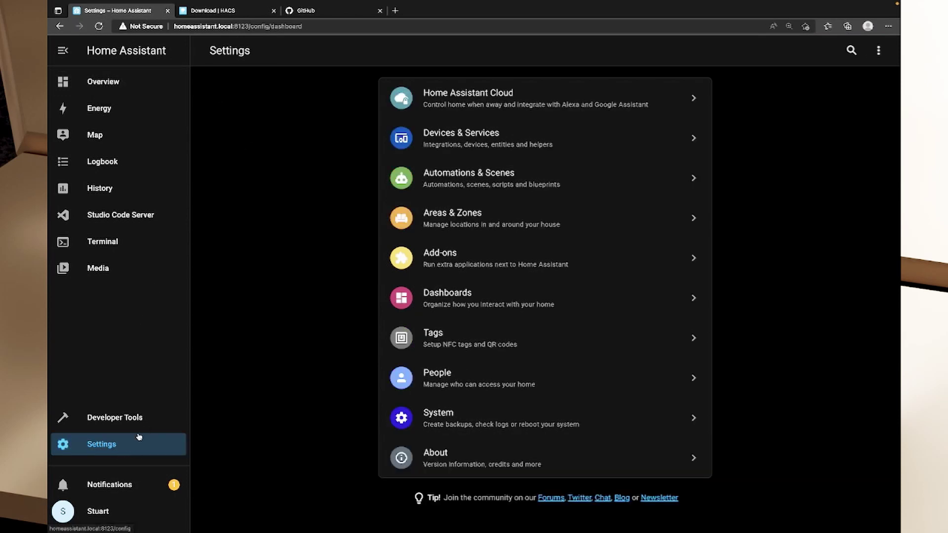
{"action": "left_click", "coordinate": [448, 142]}
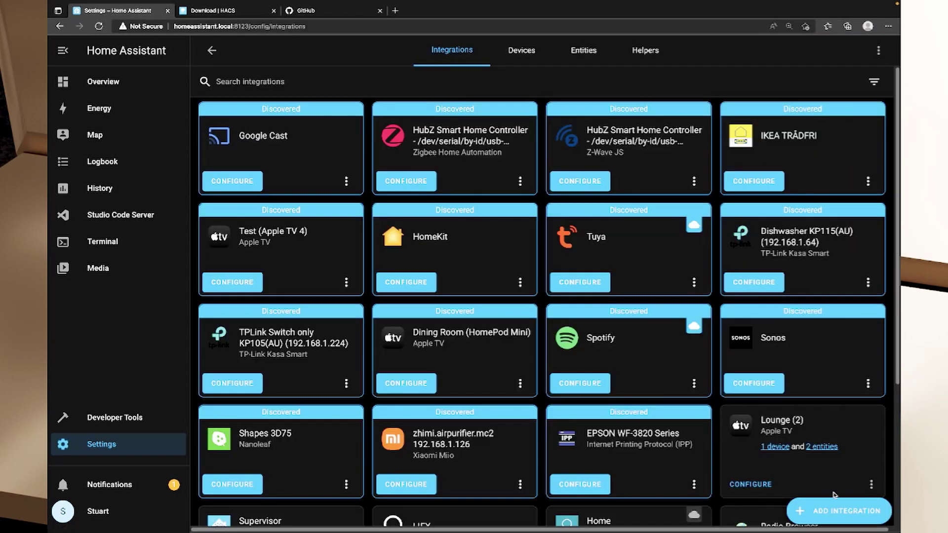
{"action": "left_click", "coordinate": [842, 513]}
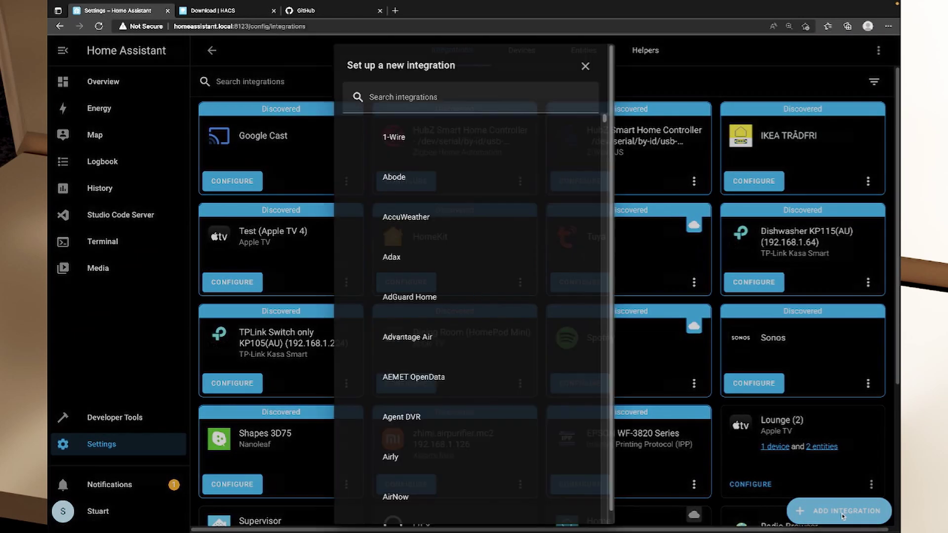
{"action": "type", "text": "hacs"}
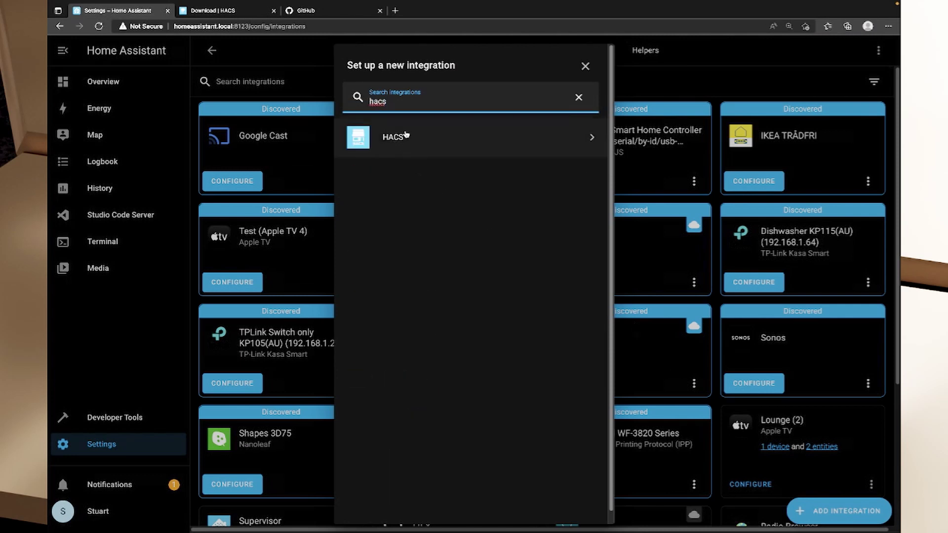
{"action": "left_click", "coordinate": [419, 141]}
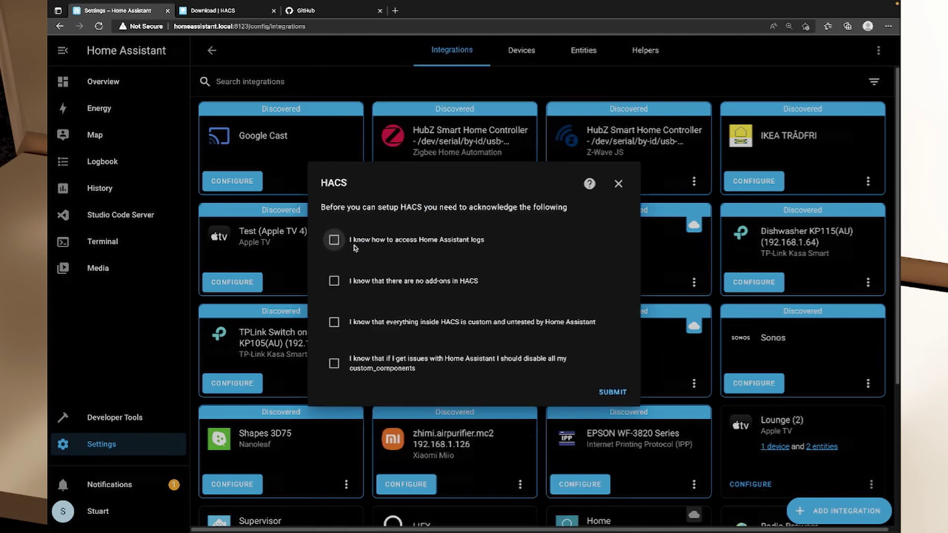
{"action": "left_click_drag", "start_coordinate": [329, 206], "coordinate": [437, 207]}
{"action": "left_click", "coordinate": [521, 231]}
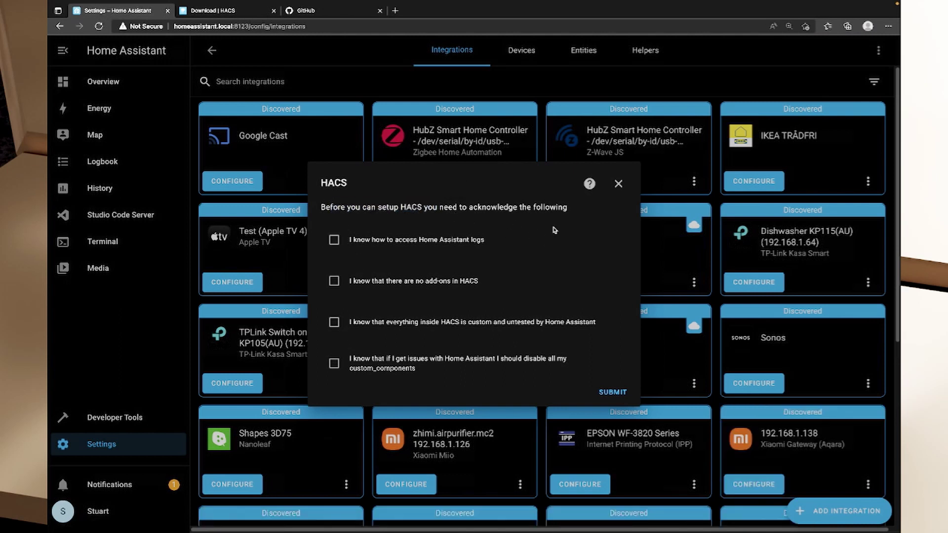
Tick all four HACS acknowledgement checkboxes and submit them
{"action": "left_click", "coordinate": [348, 250]}
{"action": "left_click", "coordinate": [333, 281]}
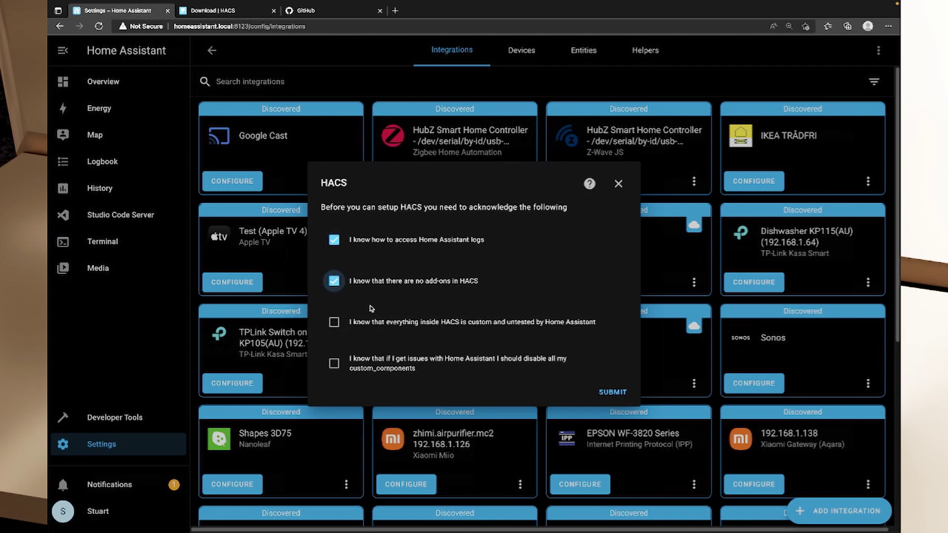
{"action": "left_click", "coordinate": [331, 323]}
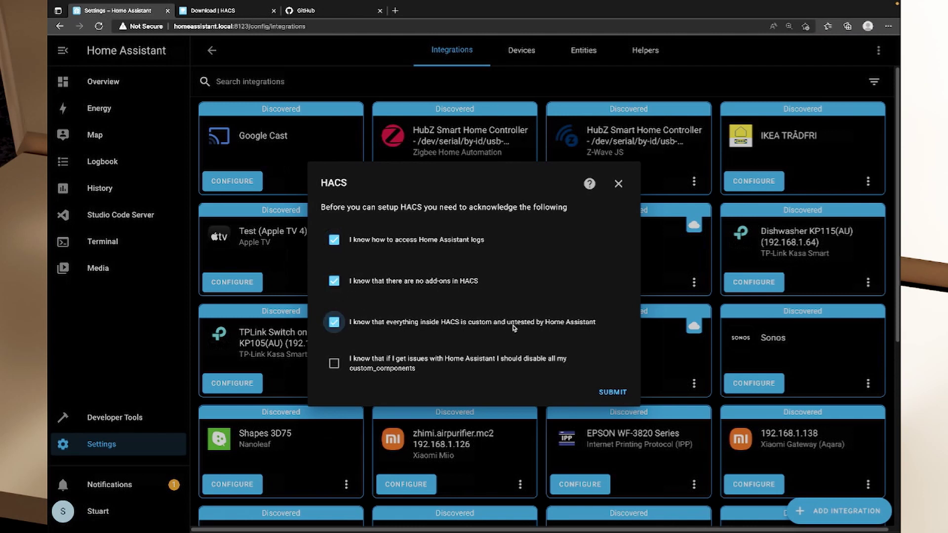
{"action": "left_click", "coordinate": [336, 366]}
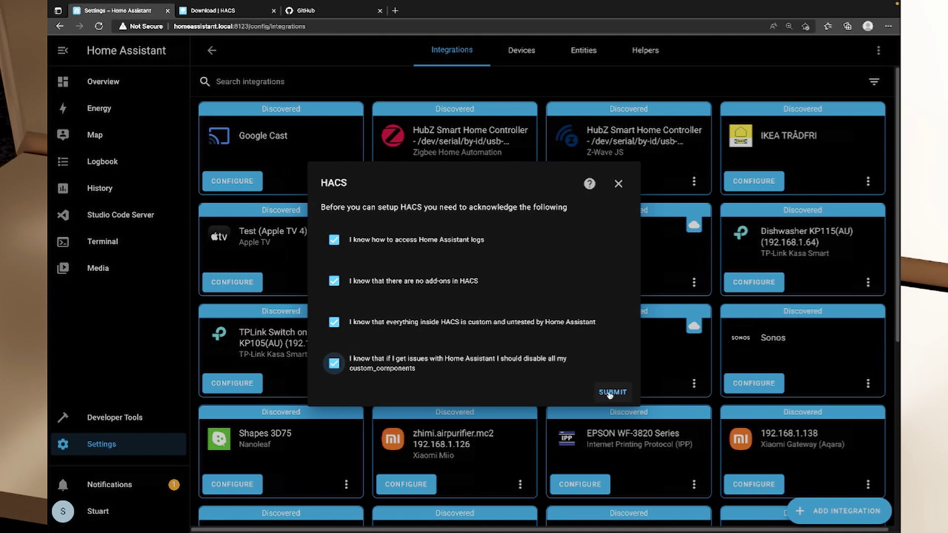
{"action": "left_click", "coordinate": [612, 391]}
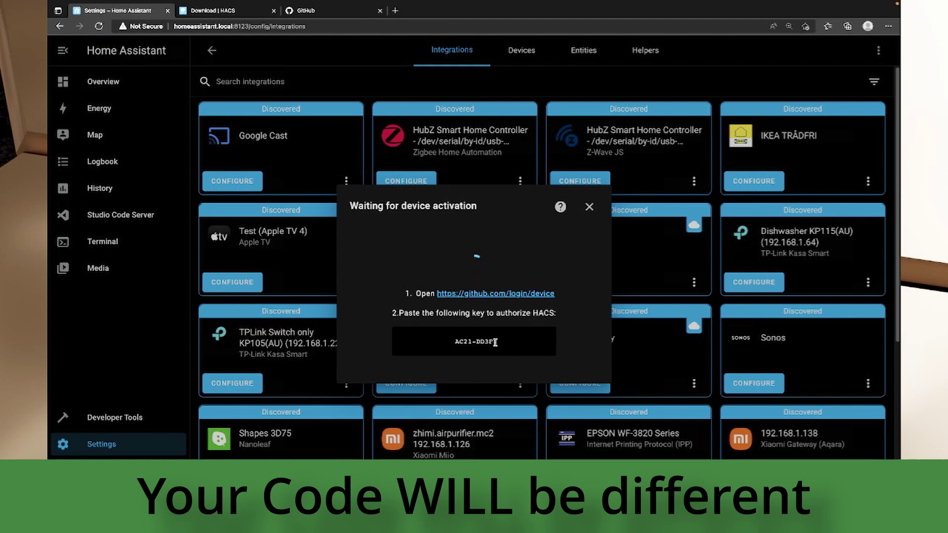
Enter the HACS device code on GitHub's activation page and authorize hacs
{"action": "left_click", "coordinate": [481, 295]}
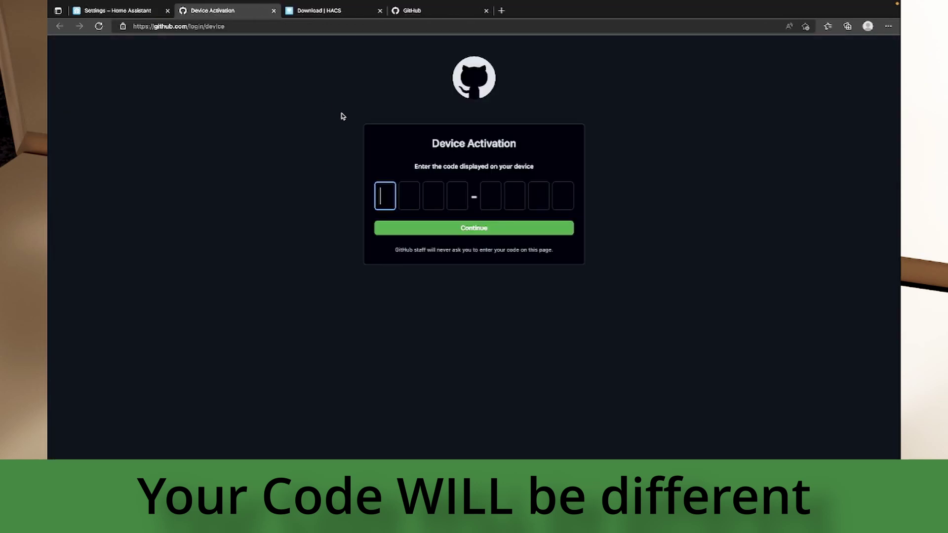
{"action": "type", "text": "AC21DDF"}
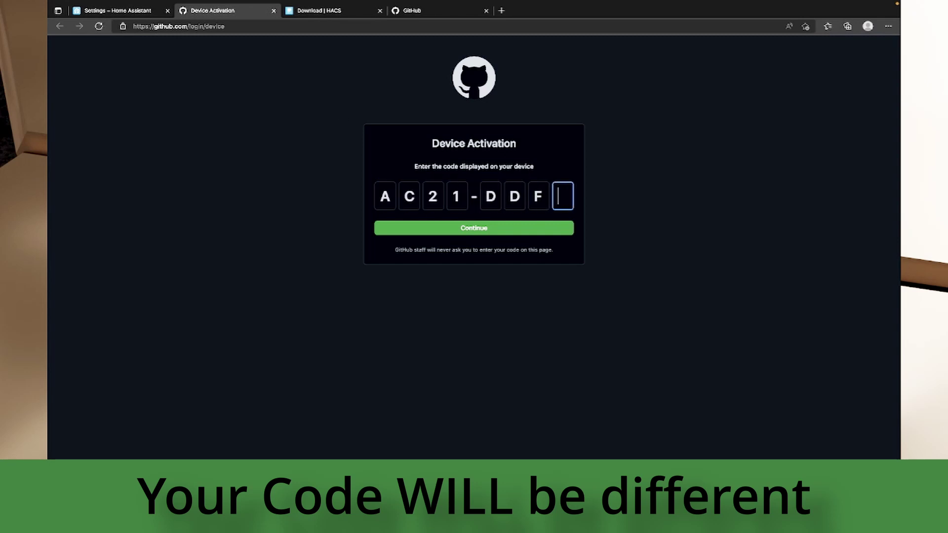
{"action": "key", "text": "BackSpace"}
{"action": "key", "text": "BackSpace"}
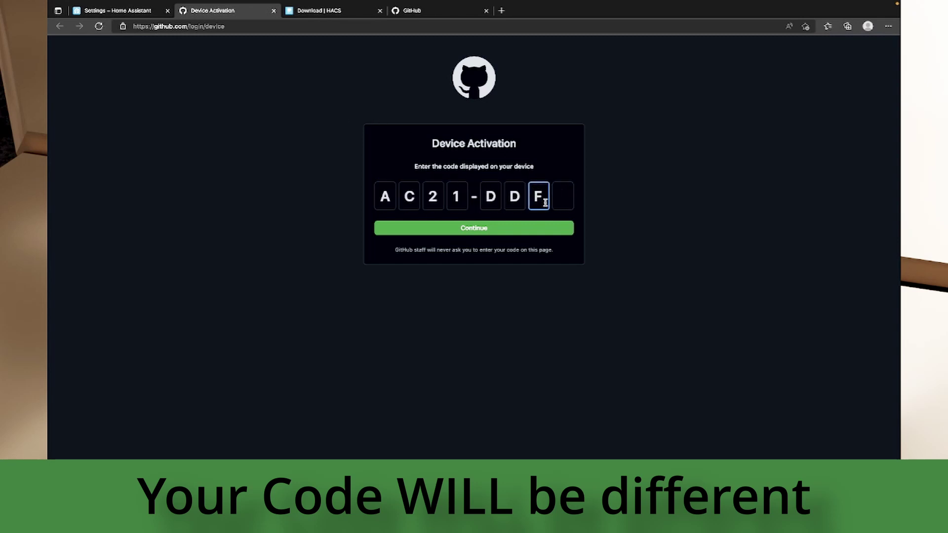
{"action": "type", "text": "3"}
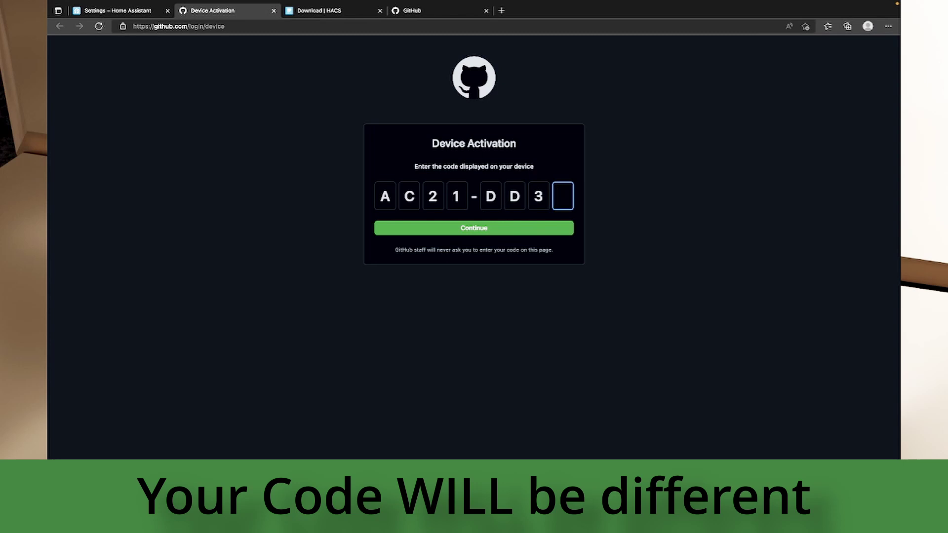
{"action": "type", "text": "F"}
{"action": "left_click", "coordinate": [522, 228]}
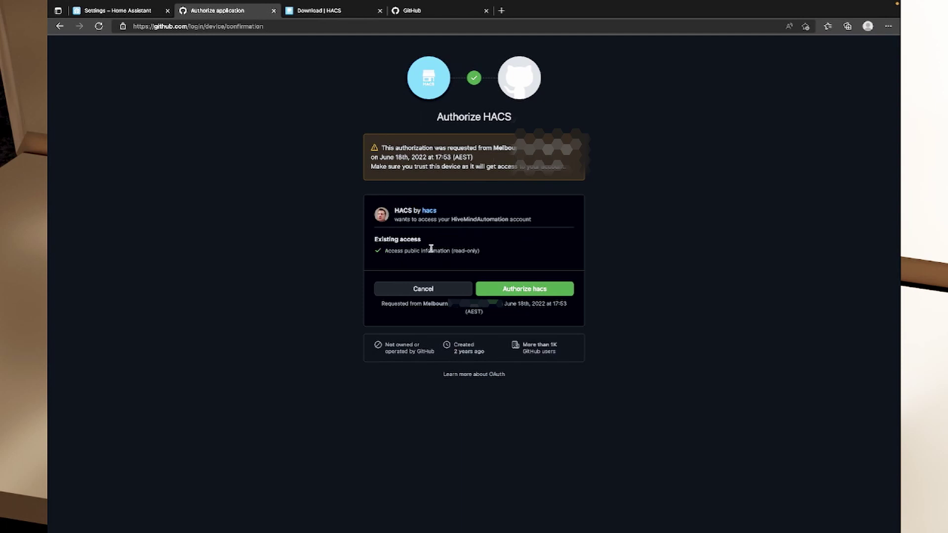
{"action": "left_click", "coordinate": [550, 293]}
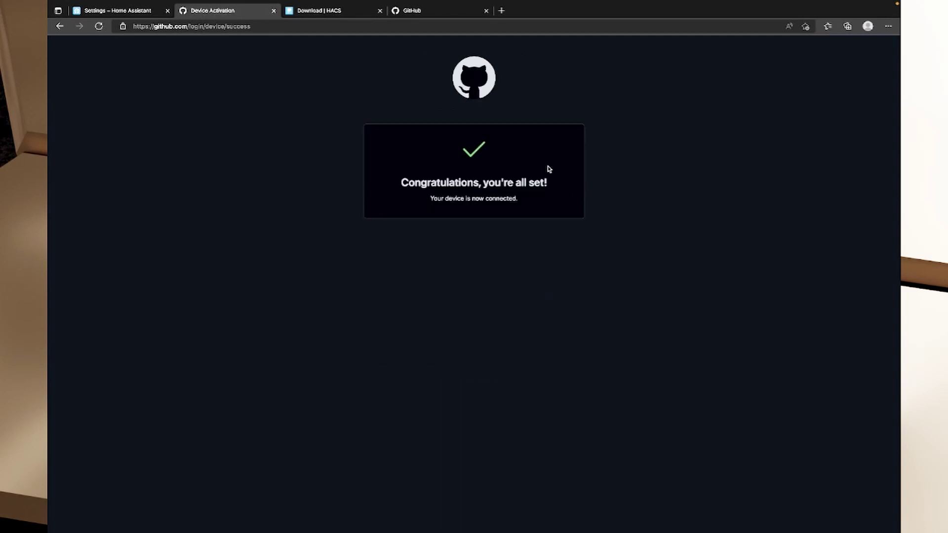
Assign the new HACS device to the Office area and finish setup
{"action": "left_click", "coordinate": [273, 11]}
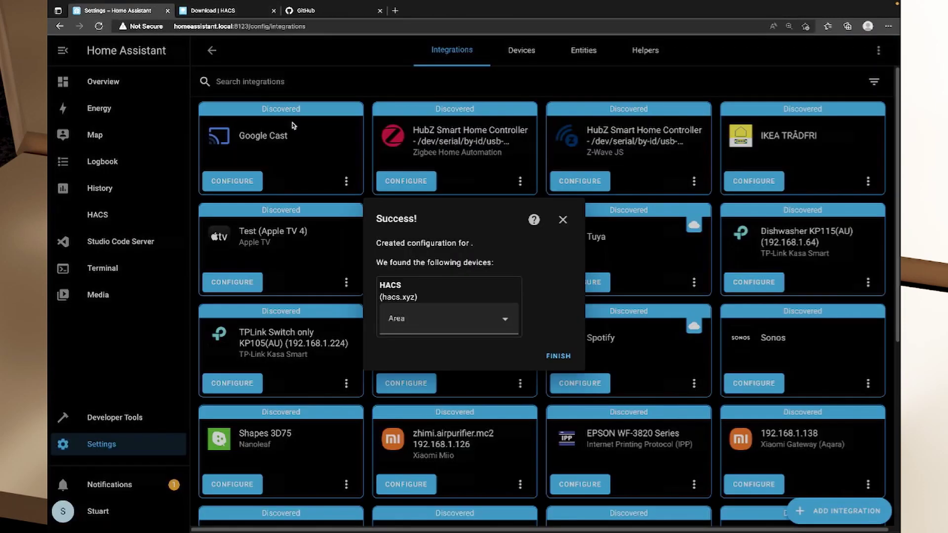
{"action": "left_click_drag", "start_coordinate": [376, 218], "coordinate": [474, 245]}
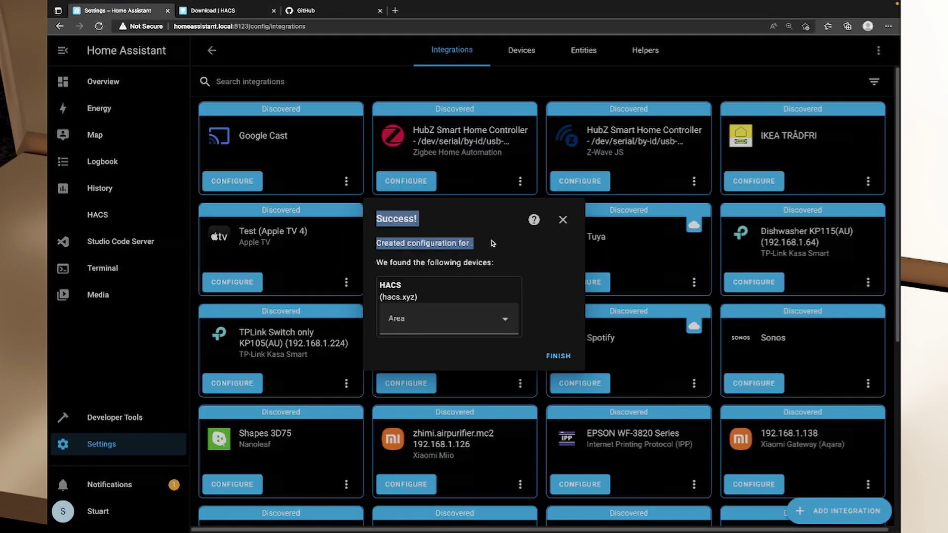
{"action": "left_click", "coordinate": [504, 321]}
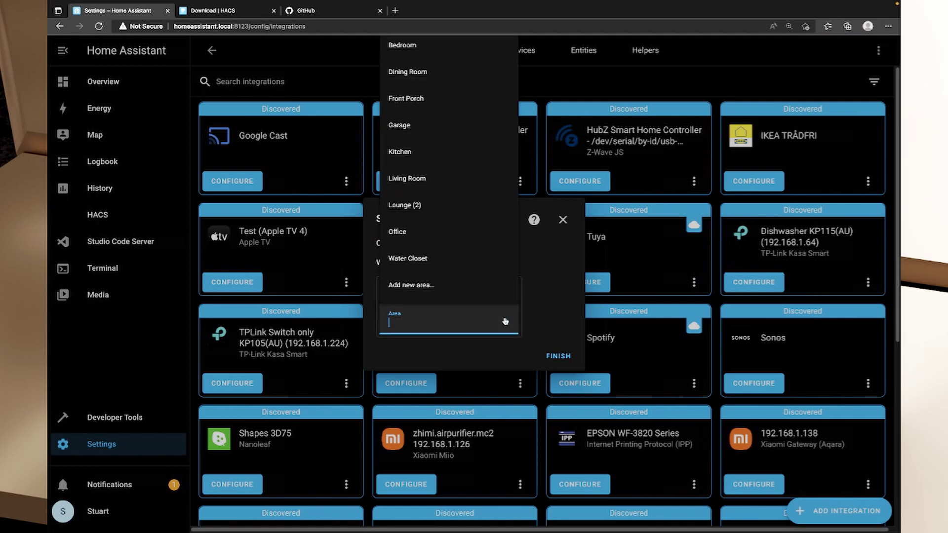
{"action": "left_click", "coordinate": [449, 229]}
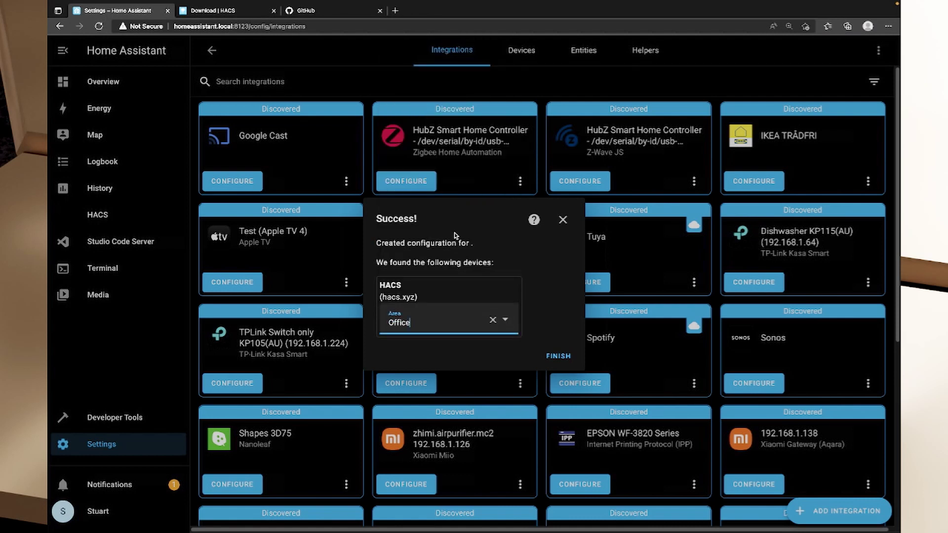
{"action": "left_click", "coordinate": [557, 356]}
Enable AppDaemon and NetDaemon apps discovery in the HACS integration options
{"action": "scroll", "coordinate": [579, 354], "scroll_direction": "down", "scroll_amount": 8}
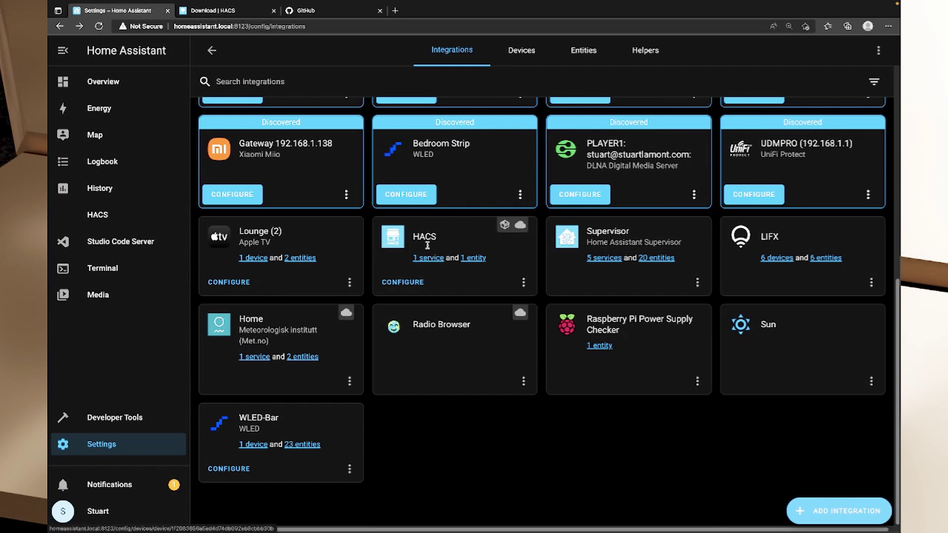
{"action": "left_click", "coordinate": [427, 283]}
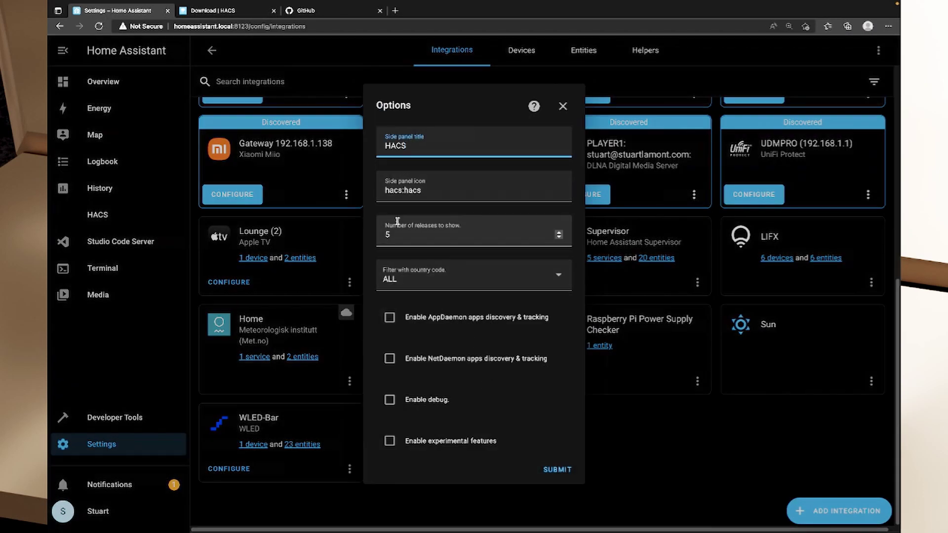
{"action": "left_click", "coordinate": [390, 315]}
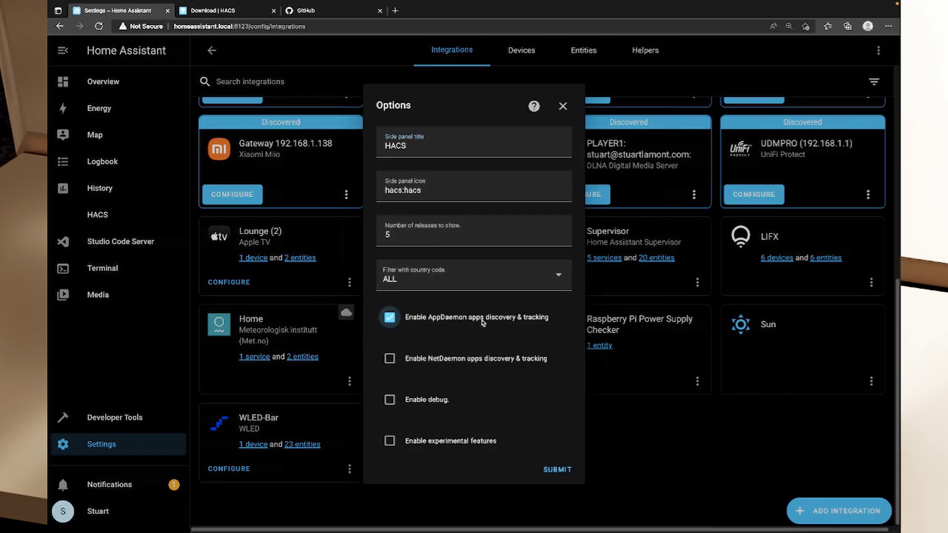
{"action": "left_click", "coordinate": [439, 362]}
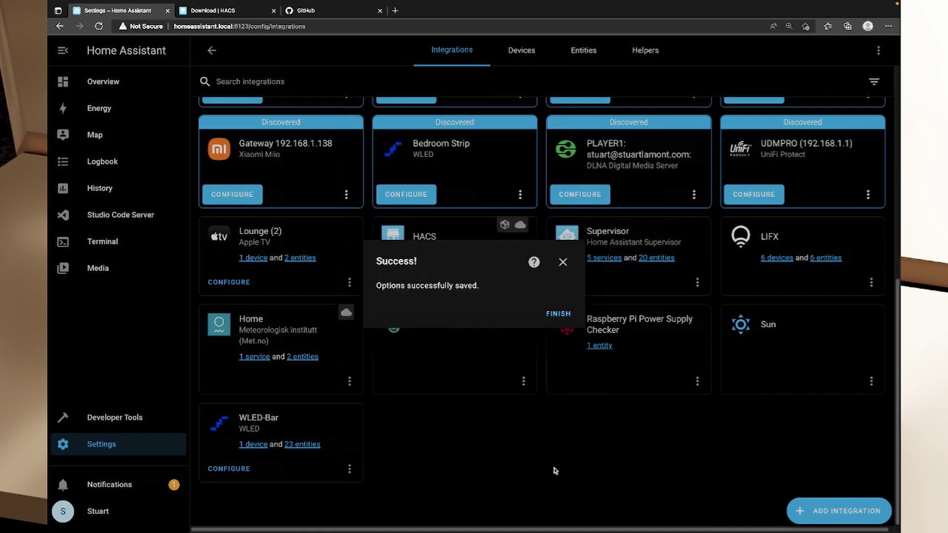
{"action": "left_click", "coordinate": [557, 314]}
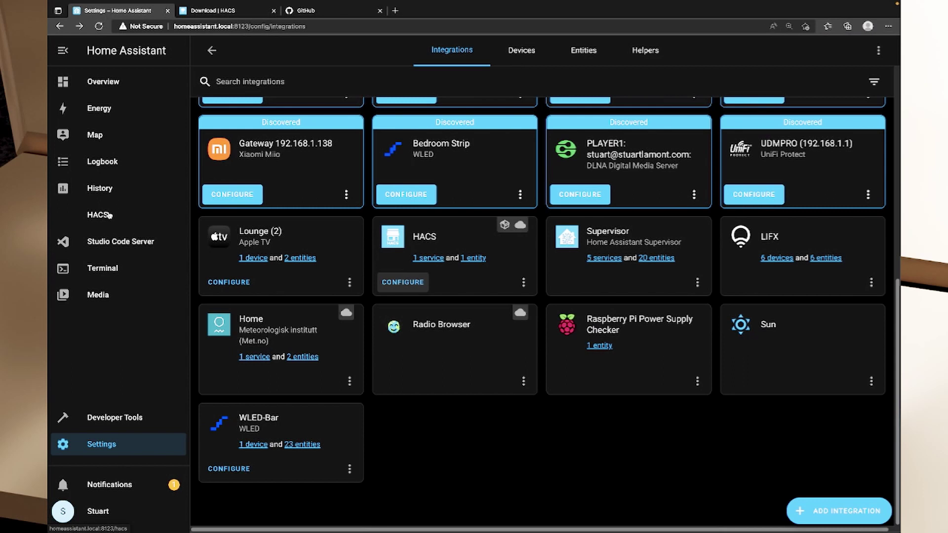
Open HACS and view its Integrations list, checking the installed add-ons in between
{"action": "left_click", "coordinate": [110, 217]}
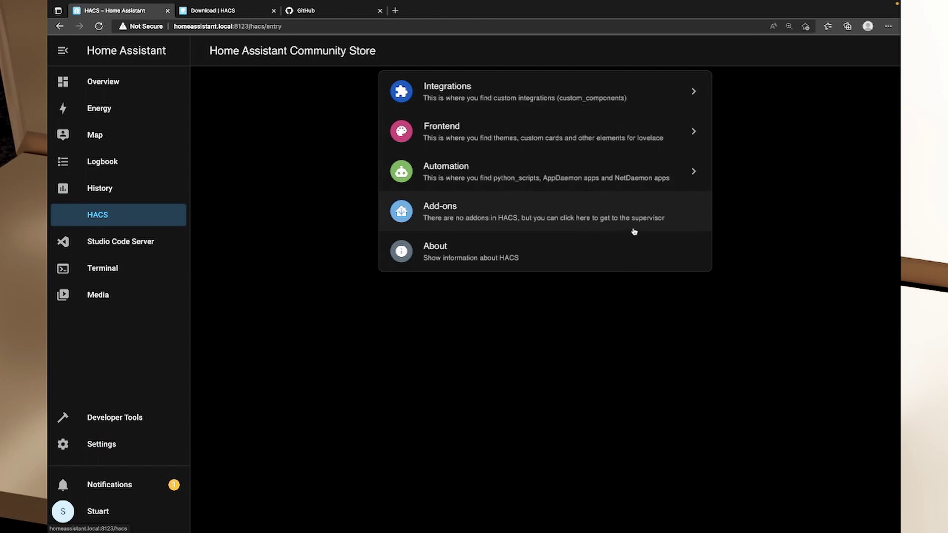
{"action": "left_click", "coordinate": [121, 449]}
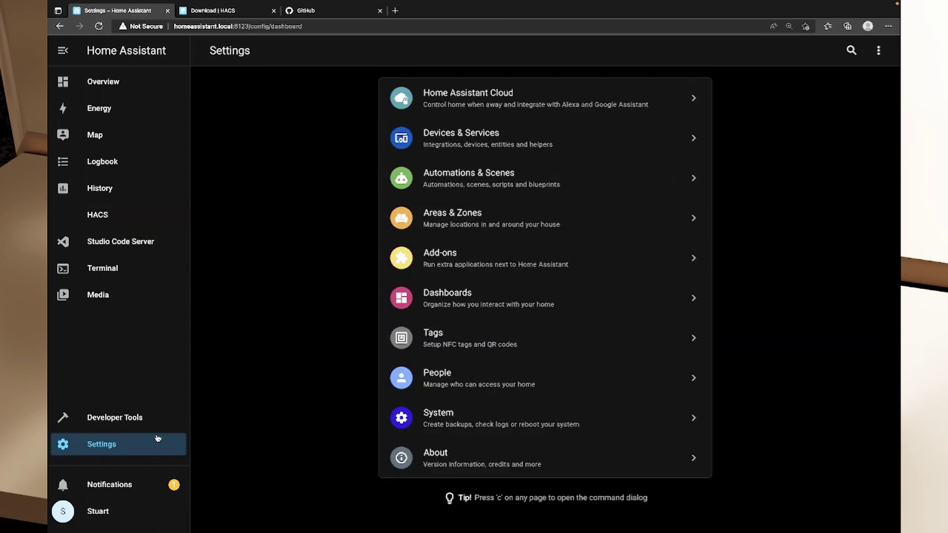
{"action": "left_click", "coordinate": [434, 259]}
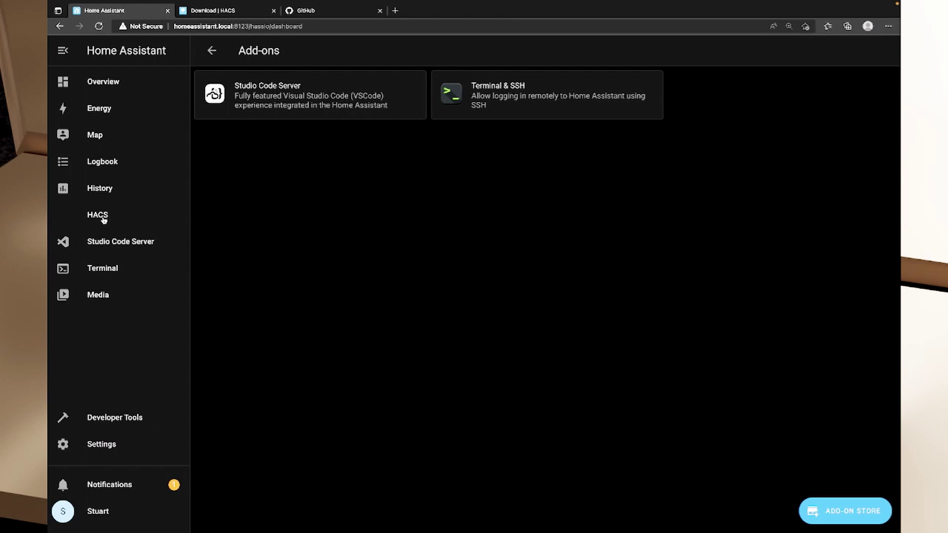
{"action": "left_click", "coordinate": [128, 221]}
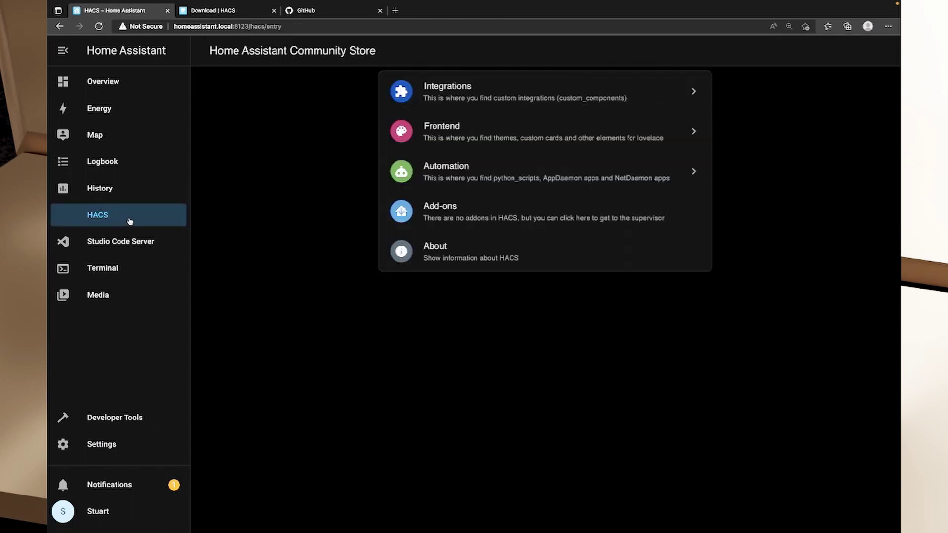
{"action": "left_click", "coordinate": [476, 97]}
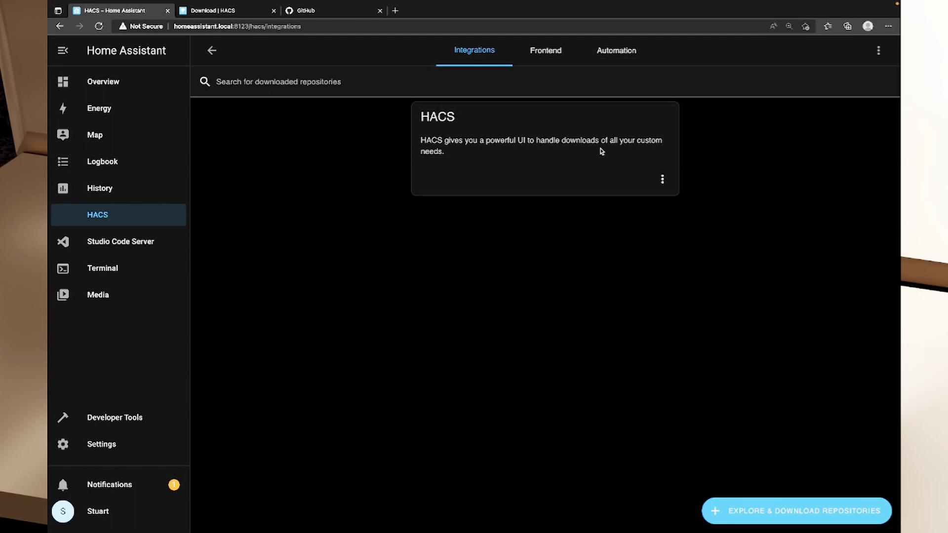
Browse the Add Integration list in Devices & Services, then go back to HACS
{"action": "left_click", "coordinate": [119, 447]}
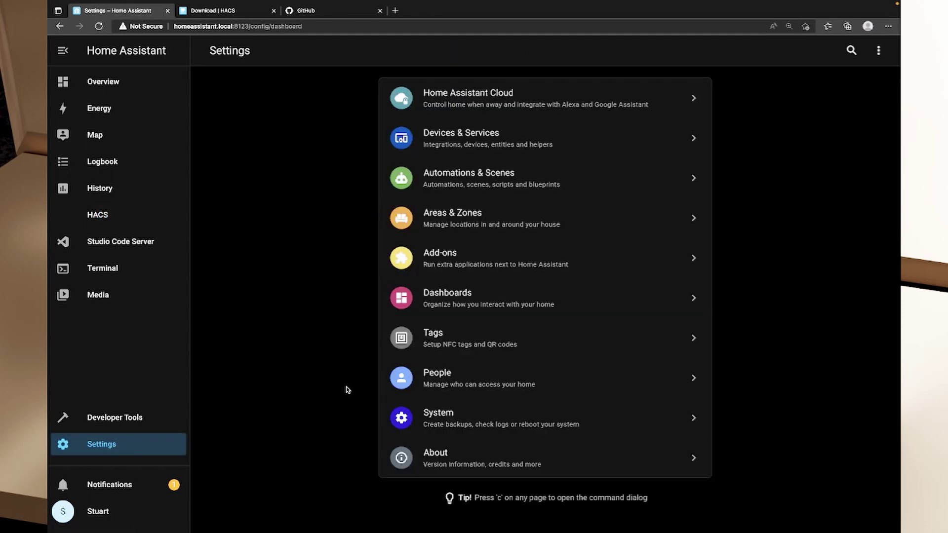
{"action": "left_click", "coordinate": [511, 136]}
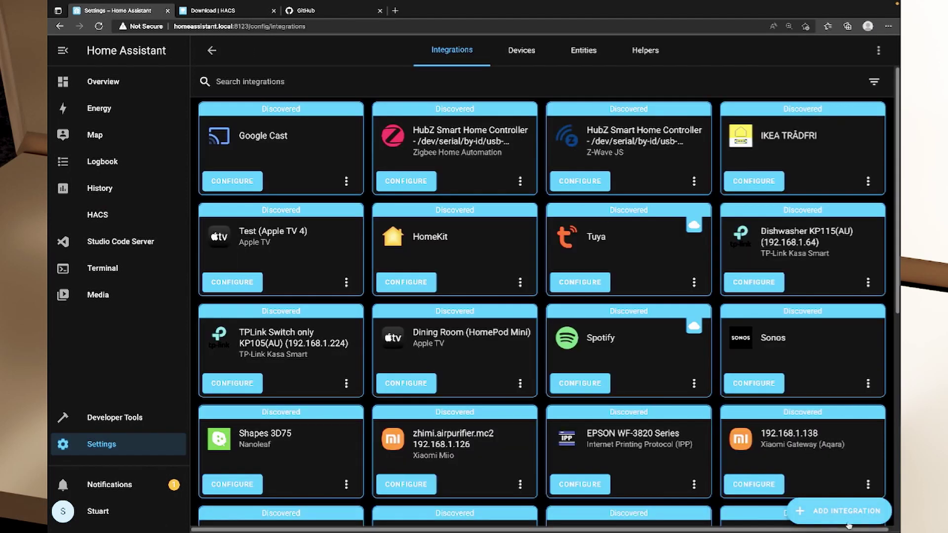
{"action": "left_click", "coordinate": [849, 518]}
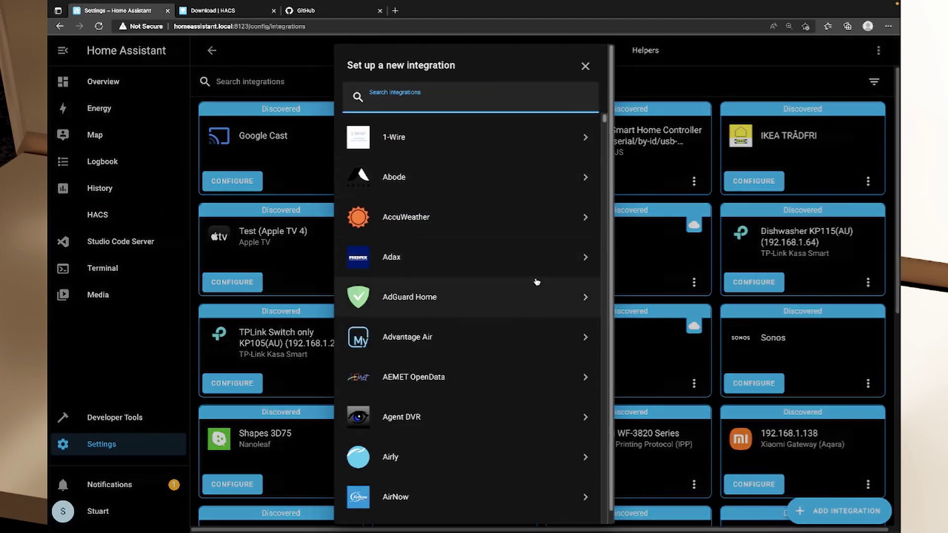
{"action": "scroll", "coordinate": [538, 281], "scroll_direction": "down", "scroll_amount": 2}
{"action": "scroll", "coordinate": [539, 335], "scroll_direction": "up", "scroll_amount": 2}
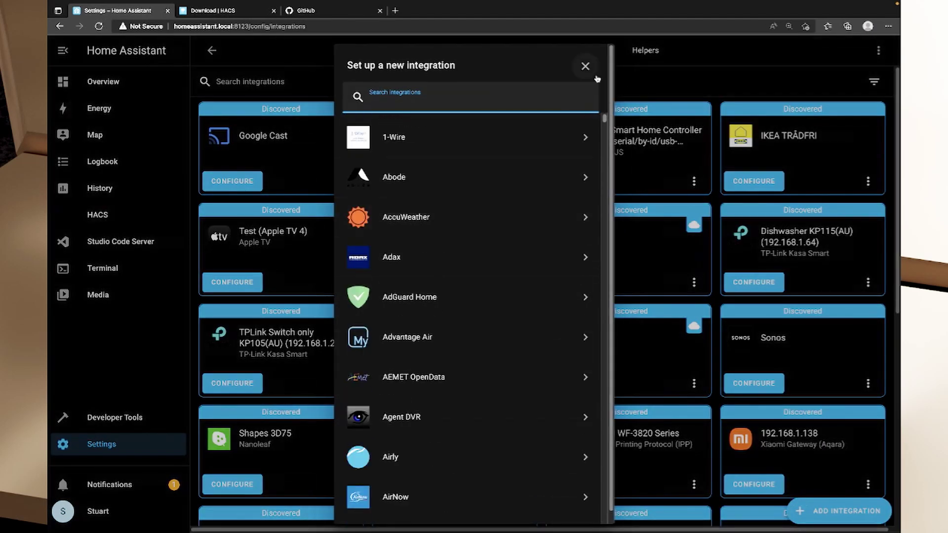
{"action": "left_click", "coordinate": [585, 65]}
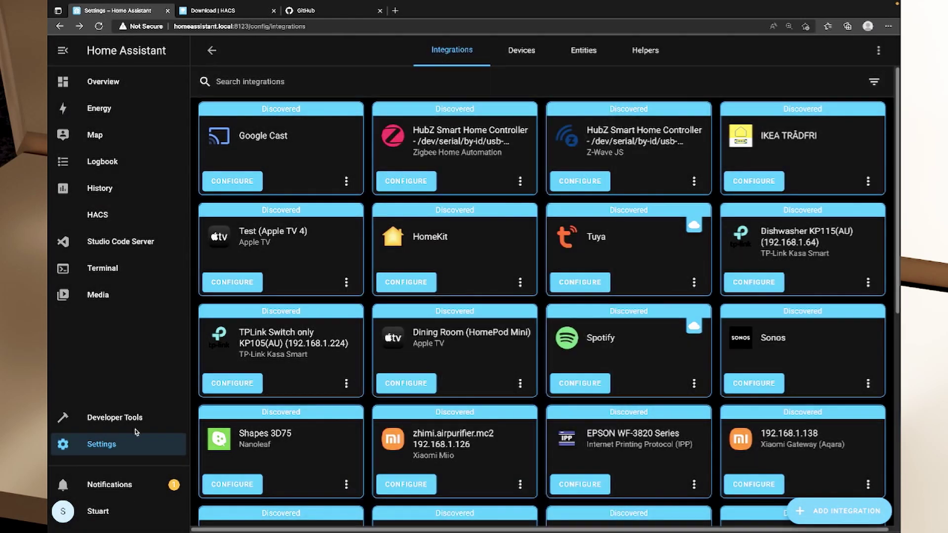
{"action": "left_click", "coordinate": [105, 215]}
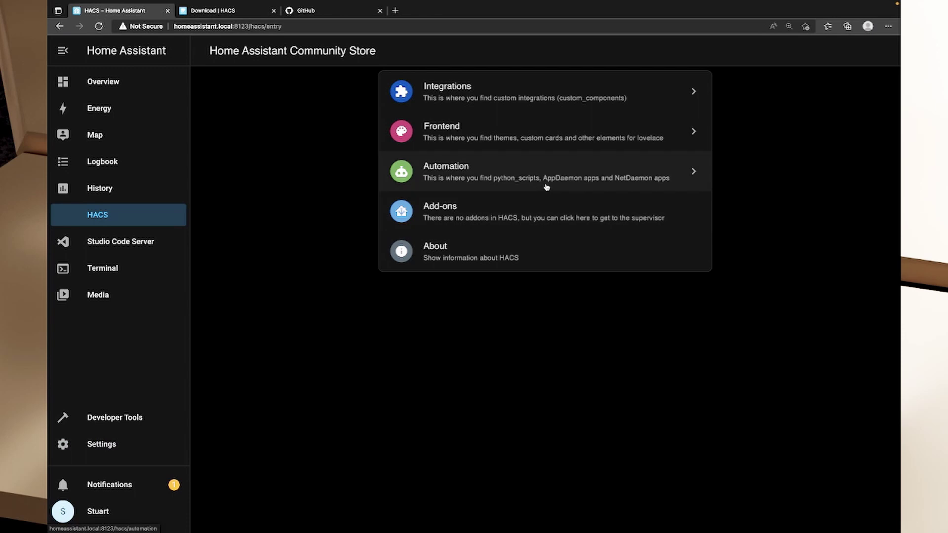
Open the HACS Integrations repository catalogue to explore and download
{"action": "left_click", "coordinate": [495, 100]}
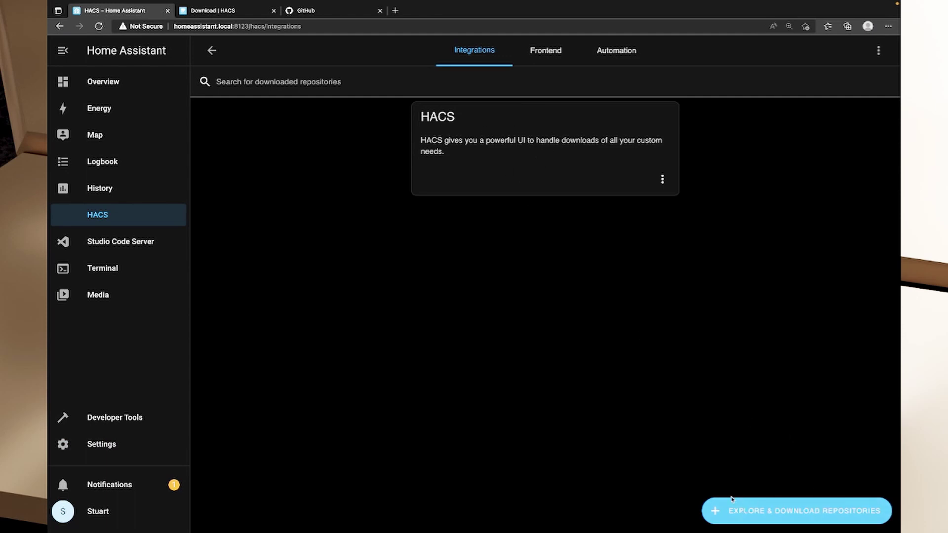
{"action": "left_click", "coordinate": [749, 511]}
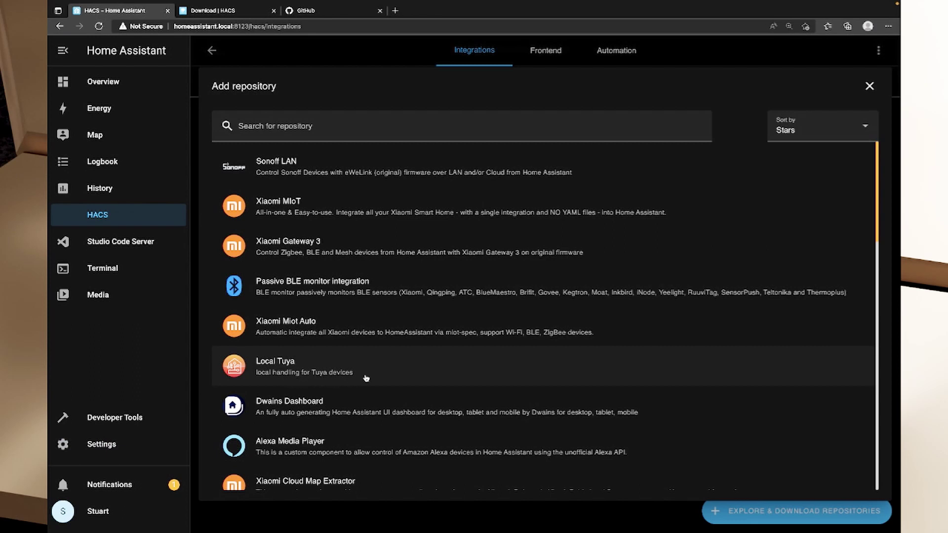
{"action": "scroll", "coordinate": [395, 372], "scroll_direction": "down", "scroll_amount": 3}
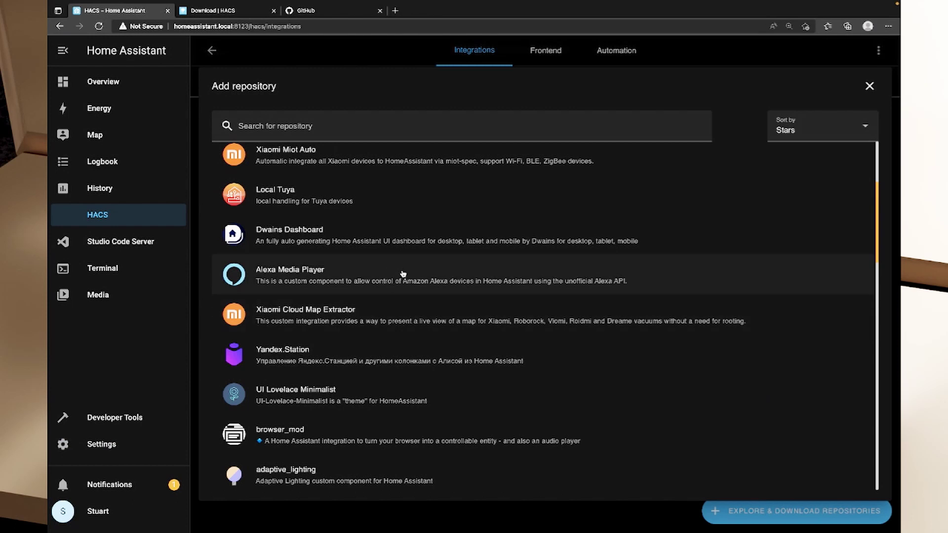
{"action": "scroll", "coordinate": [406, 275], "scroll_direction": "down", "scroll_amount": 7}
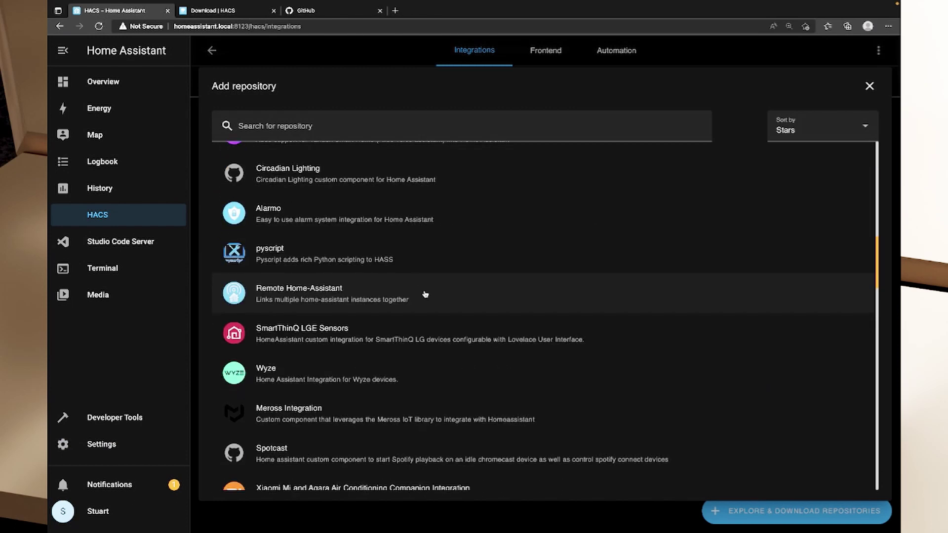
{"action": "scroll", "coordinate": [424, 294], "scroll_direction": "down", "scroll_amount": 1}
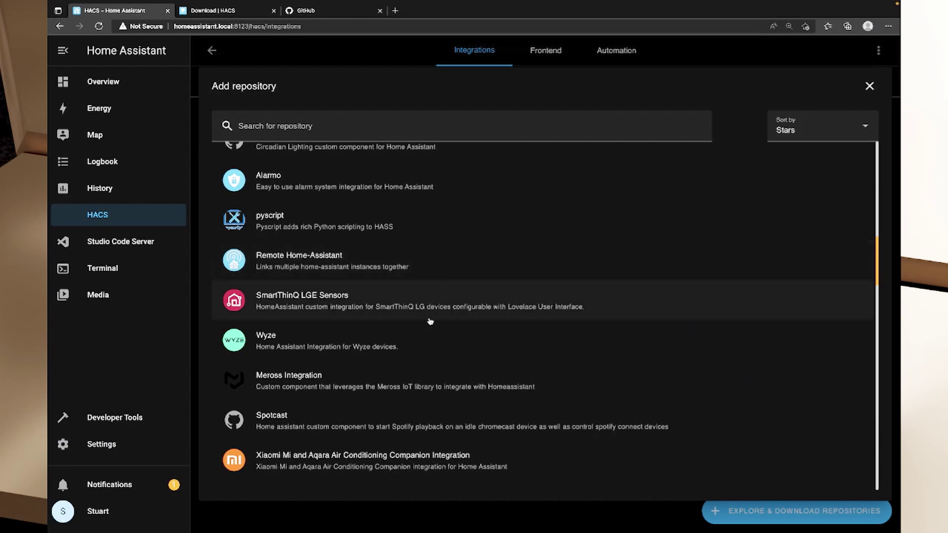
Browse the star-sorted list to Sonoff LAN, Xiaomi MIoT and Local Tuya
{"action": "scroll", "coordinate": [434, 323], "scroll_direction": "down", "scroll_amount": 7}
{"action": "scroll", "coordinate": [447, 330], "scroll_direction": "down", "scroll_amount": 1}
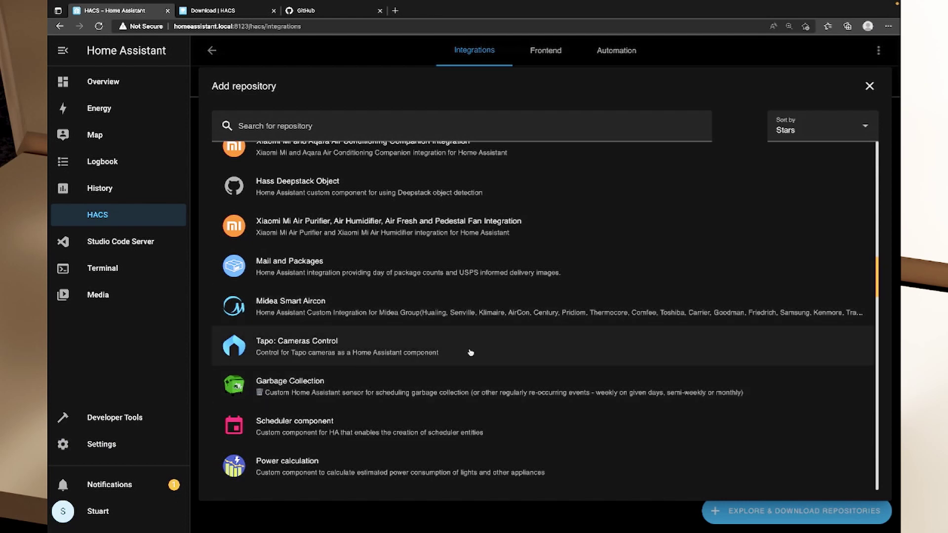
{"action": "scroll", "coordinate": [470, 356], "scroll_direction": "down", "scroll_amount": 15}
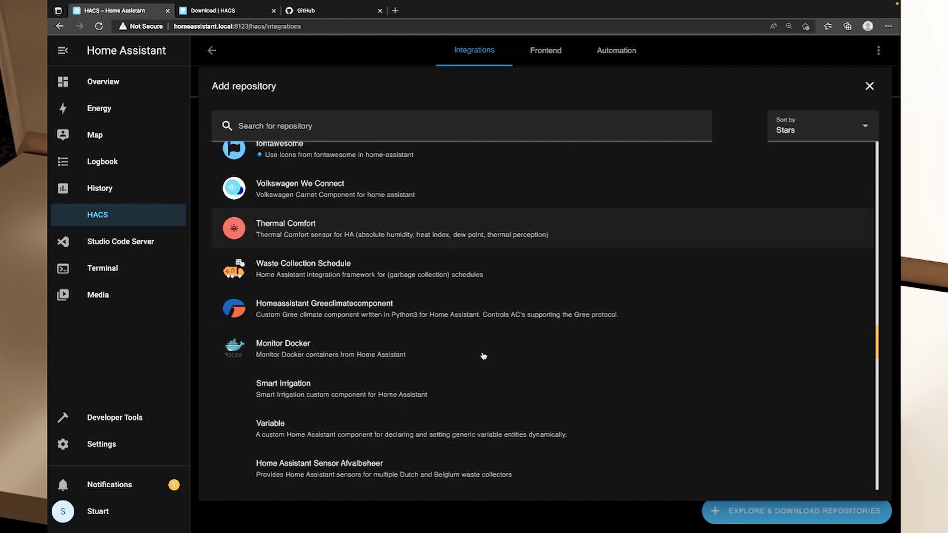
{"action": "scroll", "coordinate": [484, 356], "scroll_direction": "down", "scroll_amount": 20}
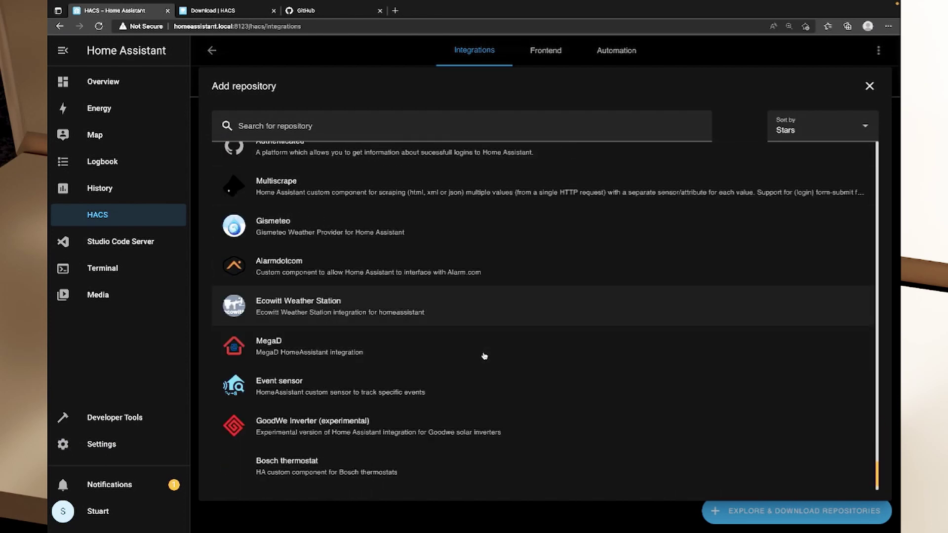
{"action": "scroll", "coordinate": [484, 360], "scroll_direction": "down", "scroll_amount": 15}
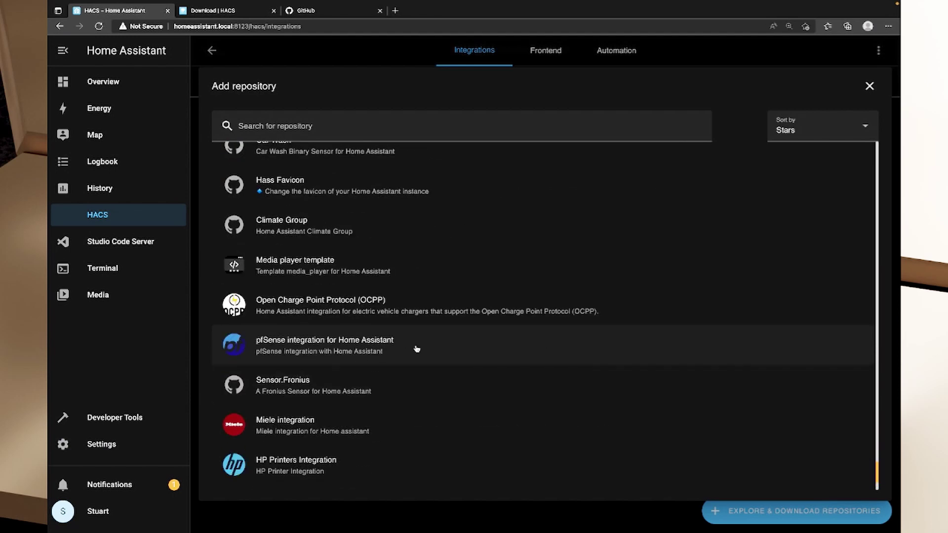
{"action": "scroll", "coordinate": [475, 354], "scroll_direction": "down", "scroll_amount": 20}
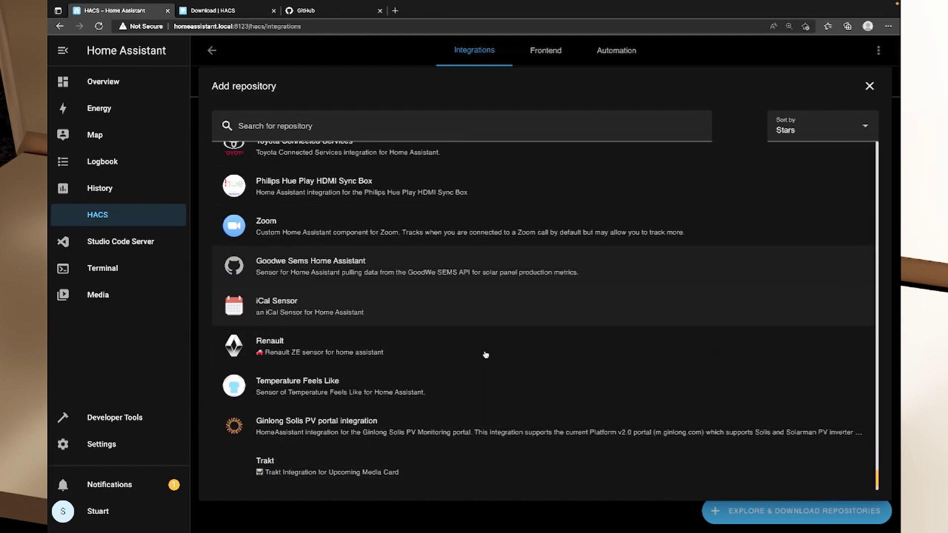
{"action": "scroll", "coordinate": [530, 364], "scroll_direction": "down", "scroll_amount": 1}
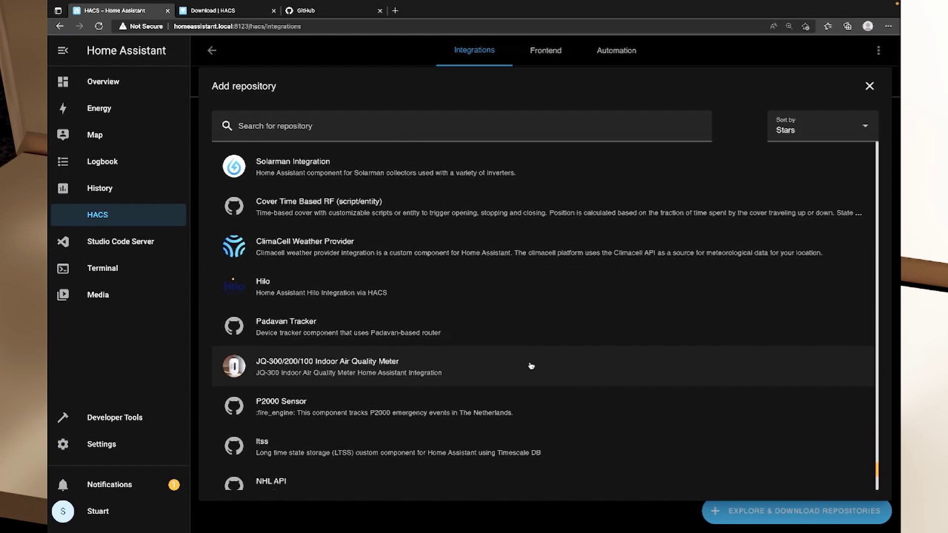
{"action": "scroll", "coordinate": [531, 365], "scroll_direction": "up", "scroll_amount": 15}
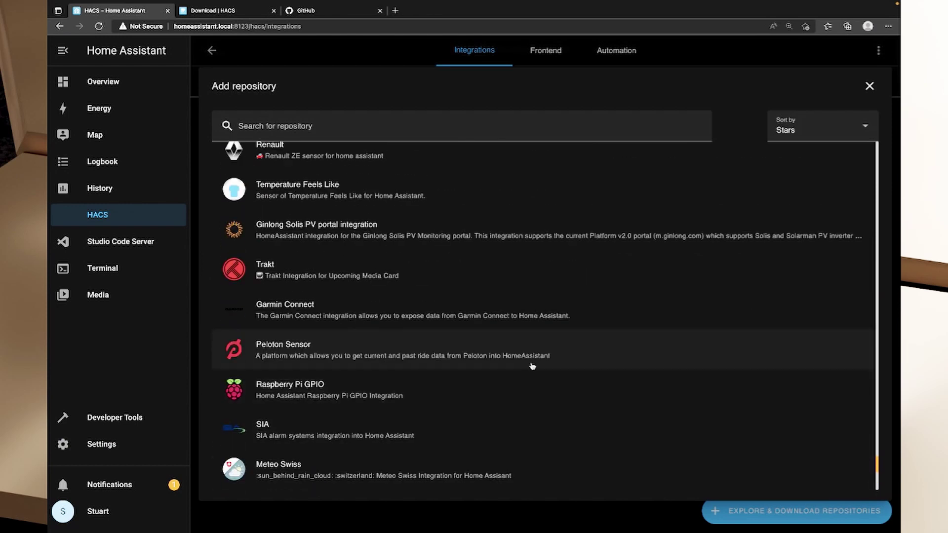
{"action": "scroll", "coordinate": [523, 357], "scroll_direction": "up", "scroll_amount": 15}
{"action": "scroll", "coordinate": [533, 355], "scroll_direction": "up", "scroll_amount": 15}
{"action": "scroll", "coordinate": [533, 356], "scroll_direction": "up", "scroll_amount": 15}
{"action": "scroll", "coordinate": [533, 360], "scroll_direction": "up", "scroll_amount": 5}
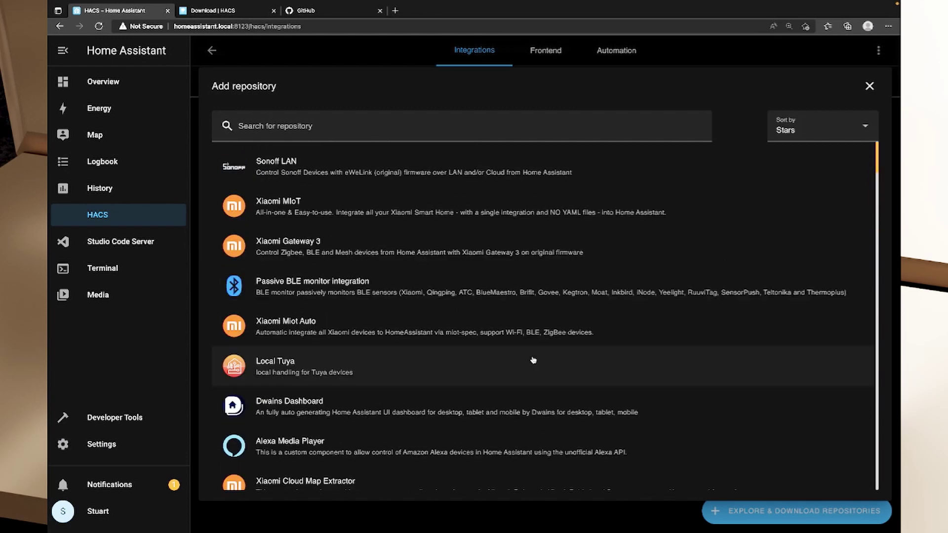
{"action": "scroll", "coordinate": [565, 372], "scroll_direction": "down", "scroll_amount": 20}
{"action": "scroll", "coordinate": [574, 373], "scroll_direction": "down", "scroll_amount": 20}
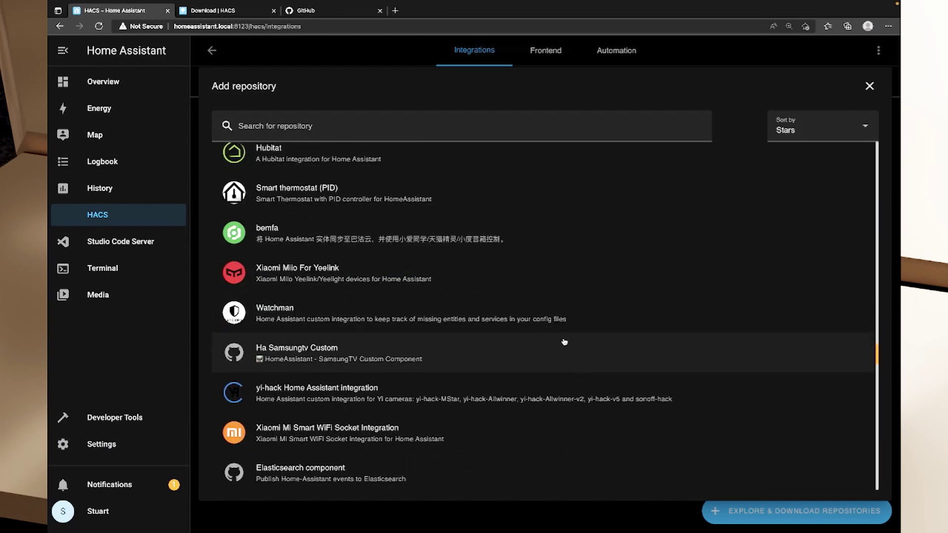
{"action": "scroll", "coordinate": [565, 342], "scroll_direction": "down", "scroll_amount": 15}
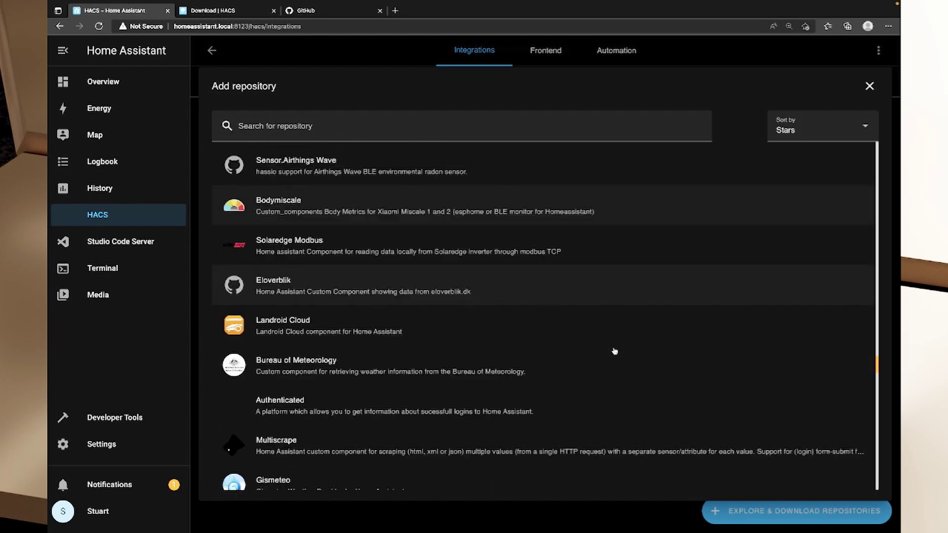
{"action": "scroll", "coordinate": [639, 347], "scroll_direction": "down", "scroll_amount": 1}
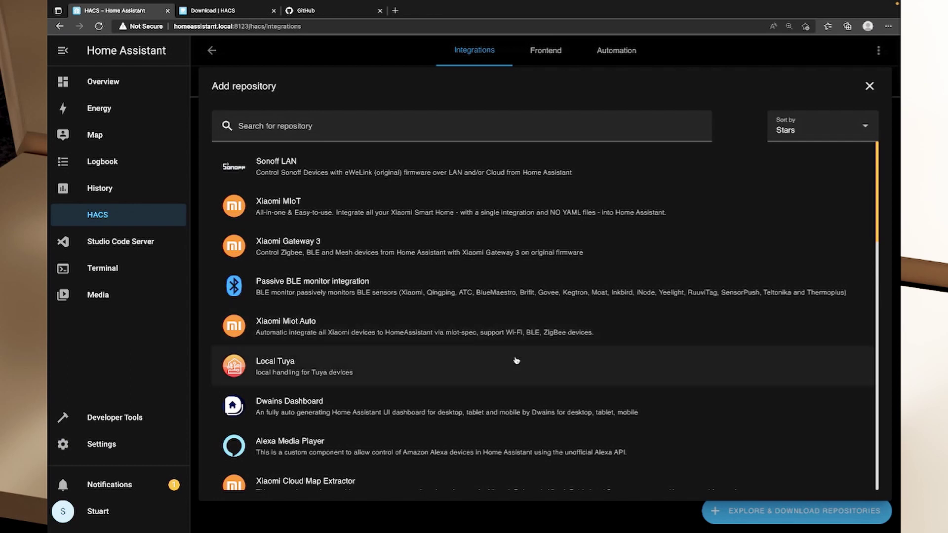
Open the Local Tuya repository details and read its description
{"action": "left_click", "coordinate": [305, 374]}
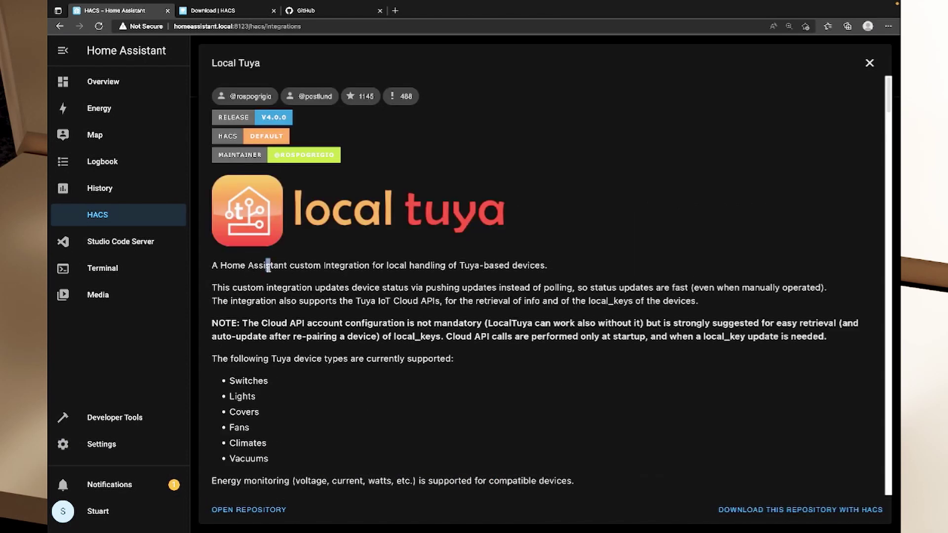
{"action": "left_click_drag", "start_coordinate": [268, 265], "coordinate": [547, 266]}
{"action": "left_click", "coordinate": [574, 337]}
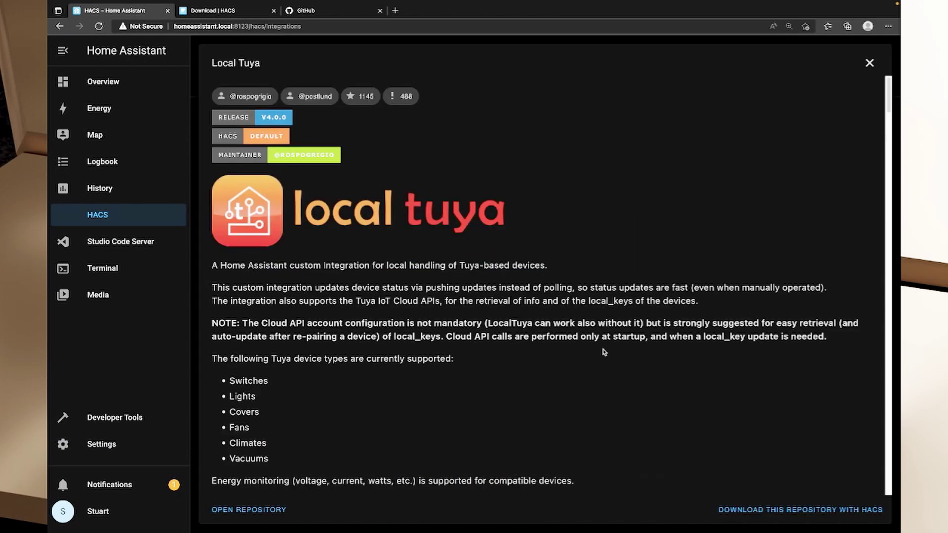
Download Local Tuya version v4.0.0 with Show beta versions switched off
{"action": "left_click", "coordinate": [802, 510]}
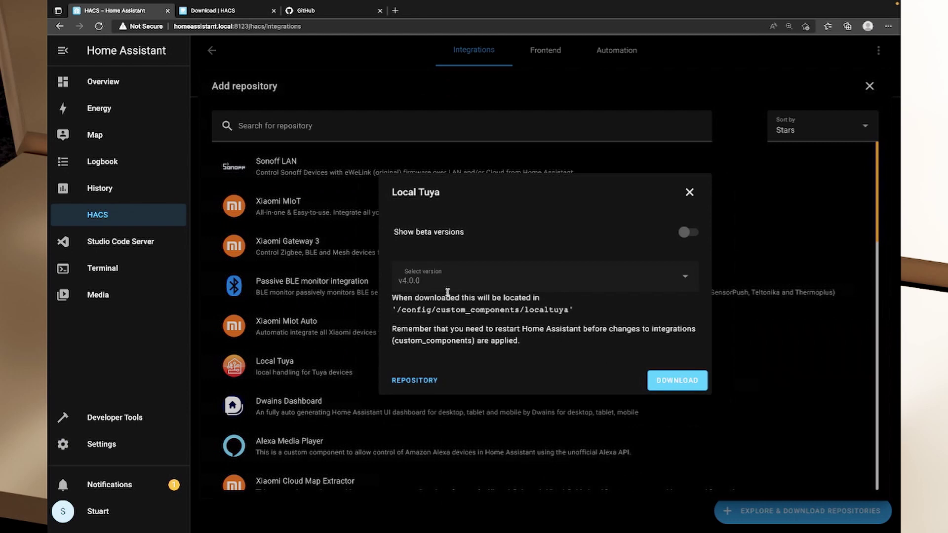
{"action": "left_click", "coordinate": [684, 282]}
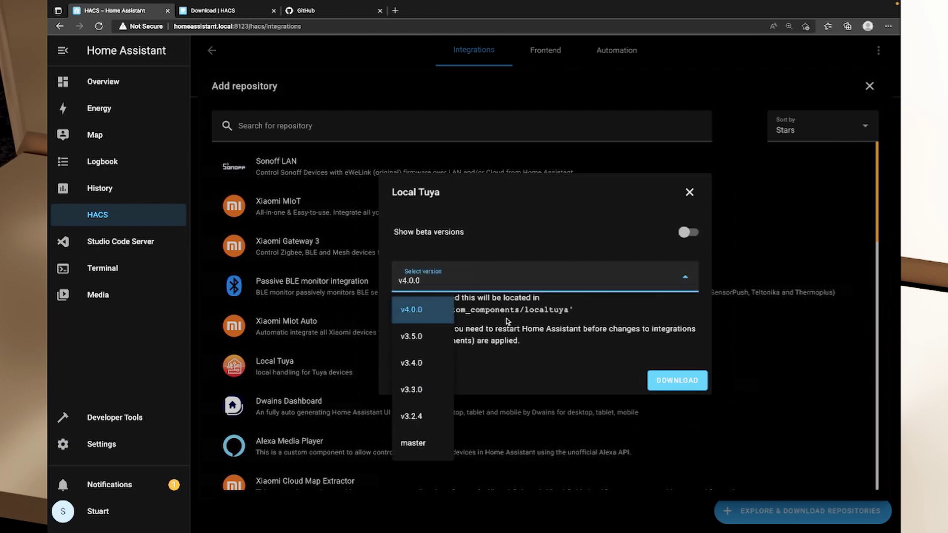
{"action": "left_click", "coordinate": [601, 231]}
{"action": "left_click", "coordinate": [690, 232]}
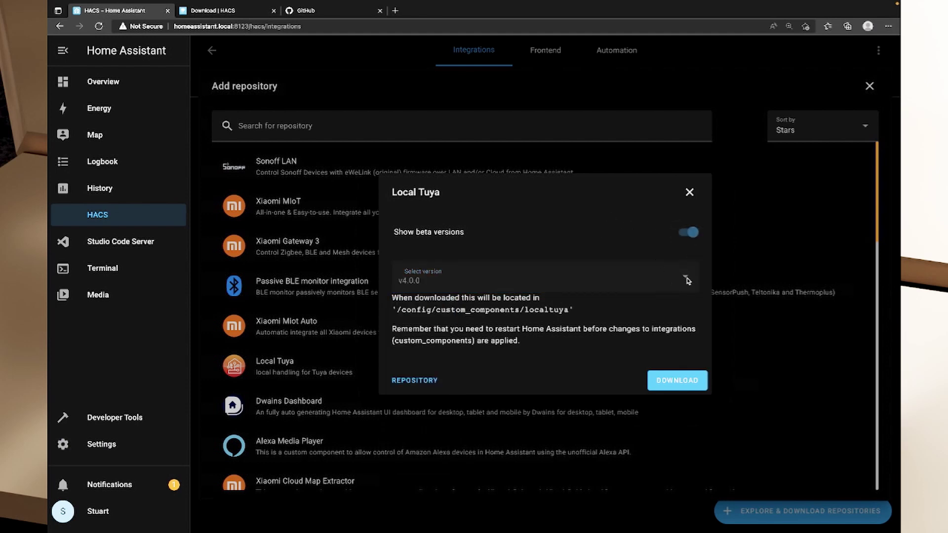
{"action": "left_click", "coordinate": [686, 281]}
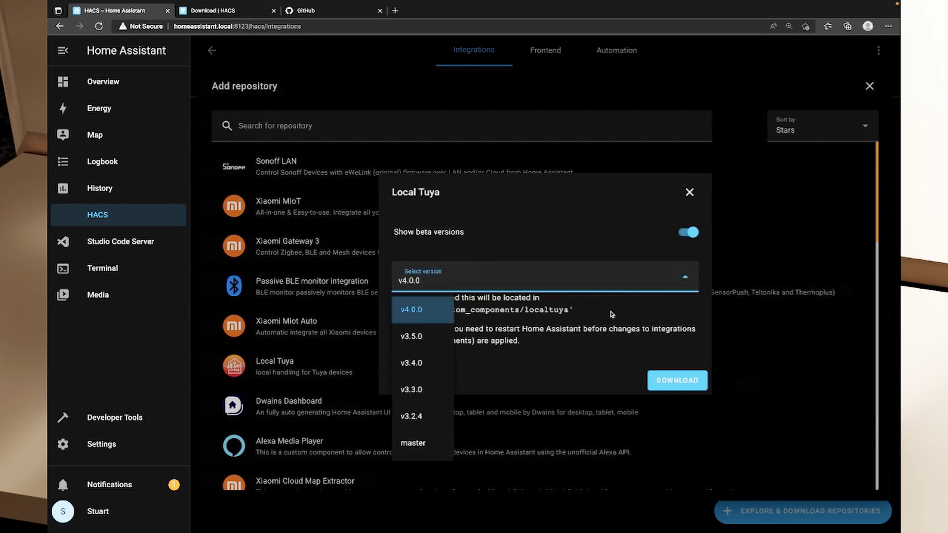
{"action": "left_click", "coordinate": [453, 340]}
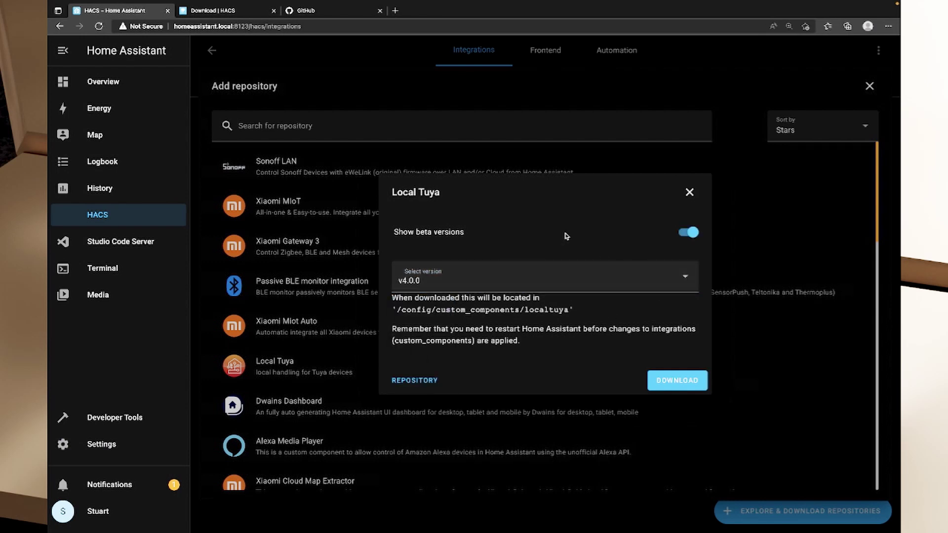
{"action": "left_click", "coordinate": [686, 241]}
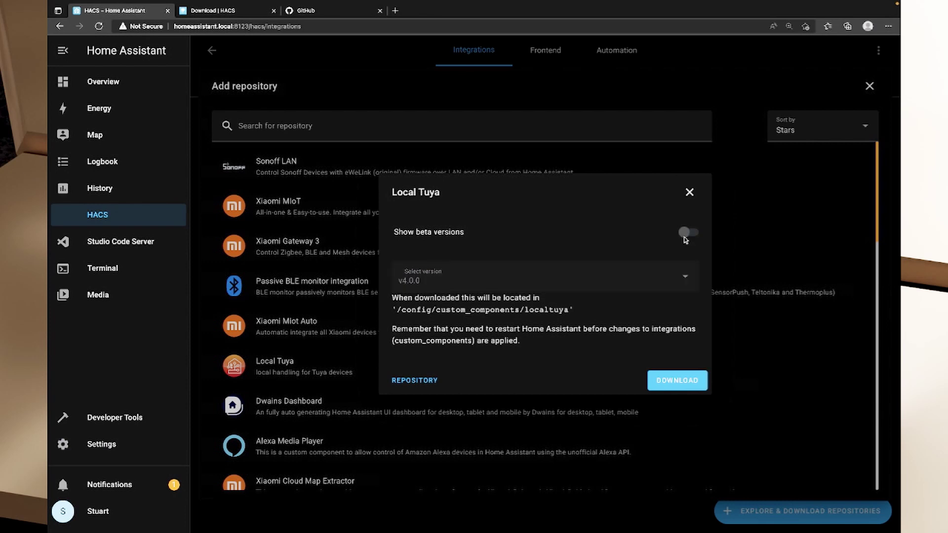
{"action": "left_click", "coordinate": [673, 378]}
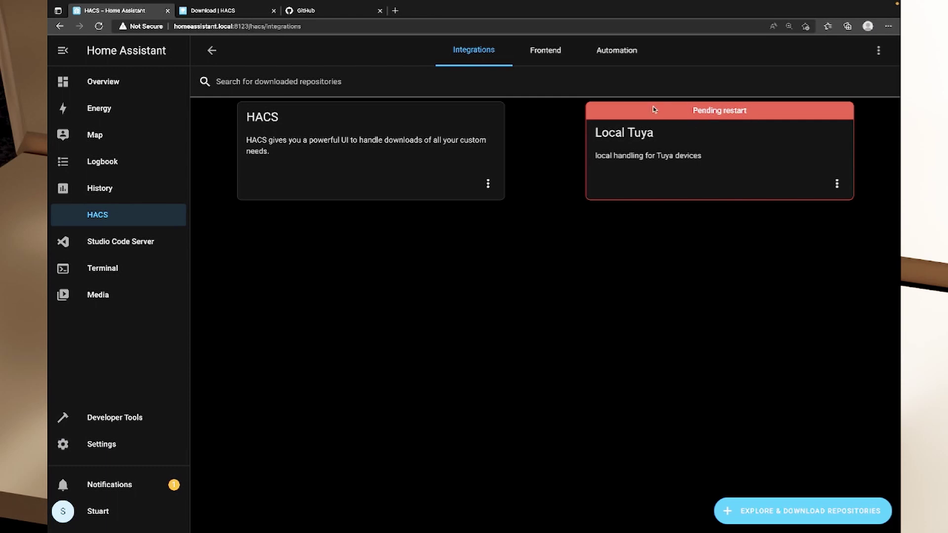
Look over Settings > System, then go to the empty HACS Frontend section
{"action": "left_click_drag", "start_coordinate": [699, 112], "coordinate": [704, 111]}
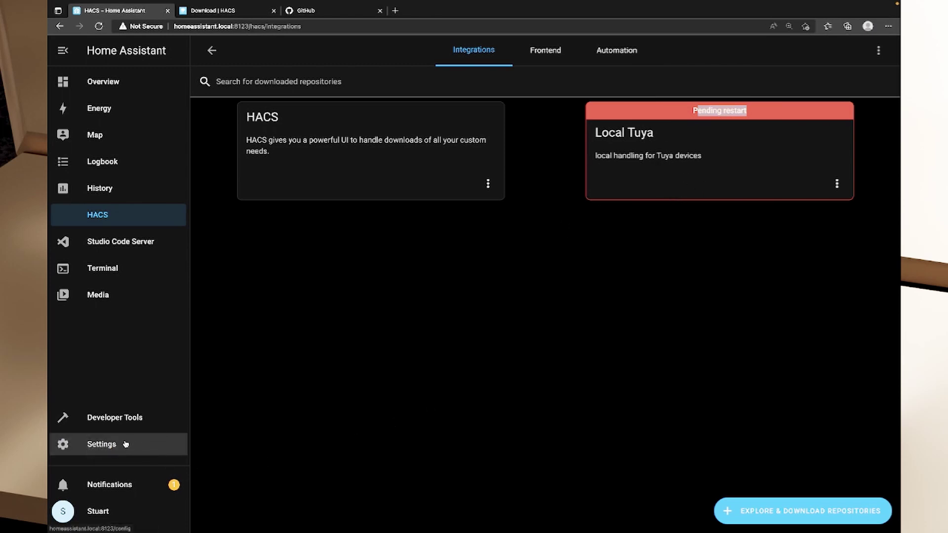
{"action": "left_click", "coordinate": [125, 444]}
{"action": "left_click", "coordinate": [420, 417]}
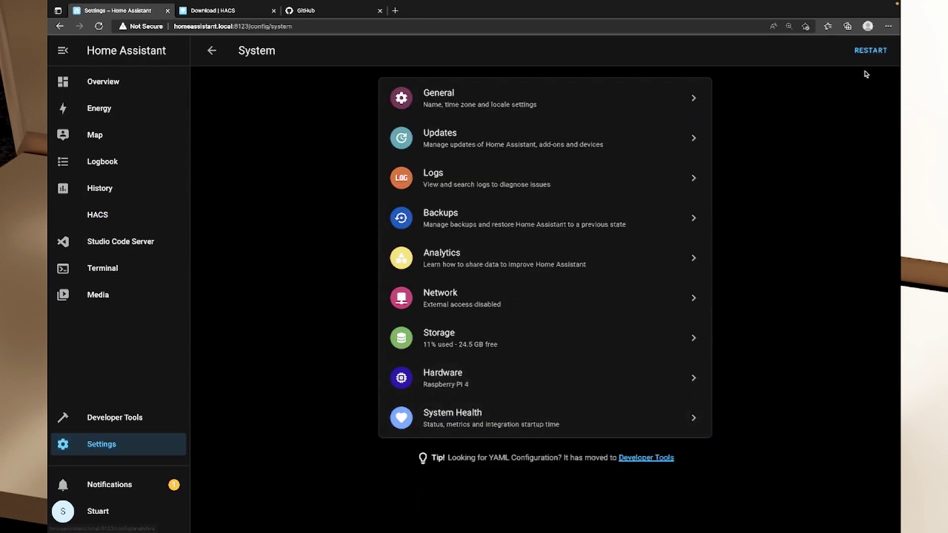
{"action": "left_click", "coordinate": [101, 227]}
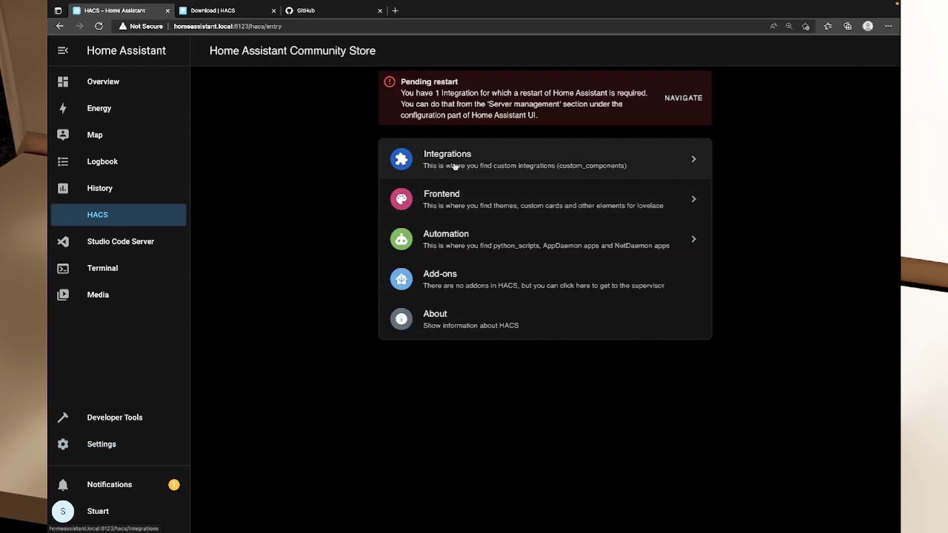
{"action": "left_click", "coordinate": [462, 207]}
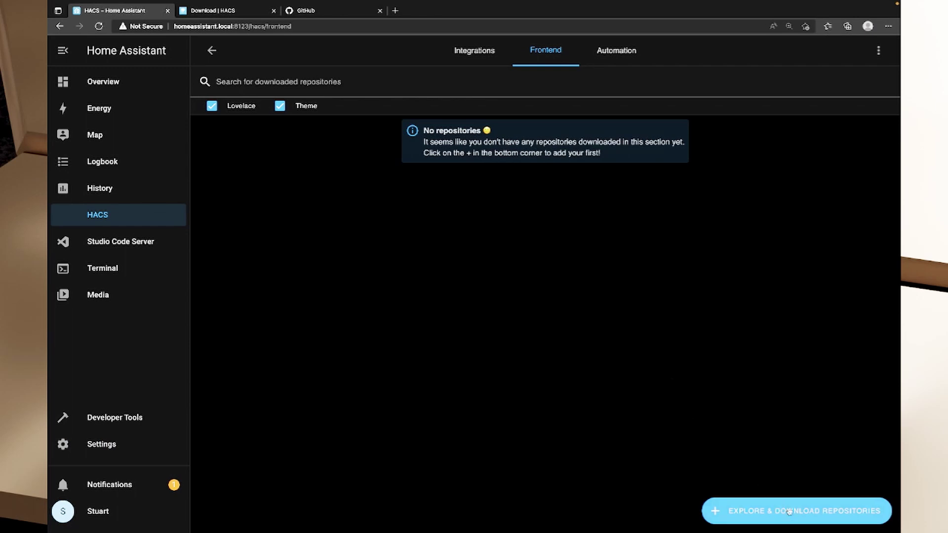
Open the star-sorted catalogue of frontend repositories
{"action": "left_click", "coordinate": [788, 511]}
{"action": "scroll", "coordinate": [451, 249], "scroll_direction": "down", "scroll_amount": 5}
{"action": "scroll", "coordinate": [458, 249], "scroll_direction": "up", "scroll_amount": 3}
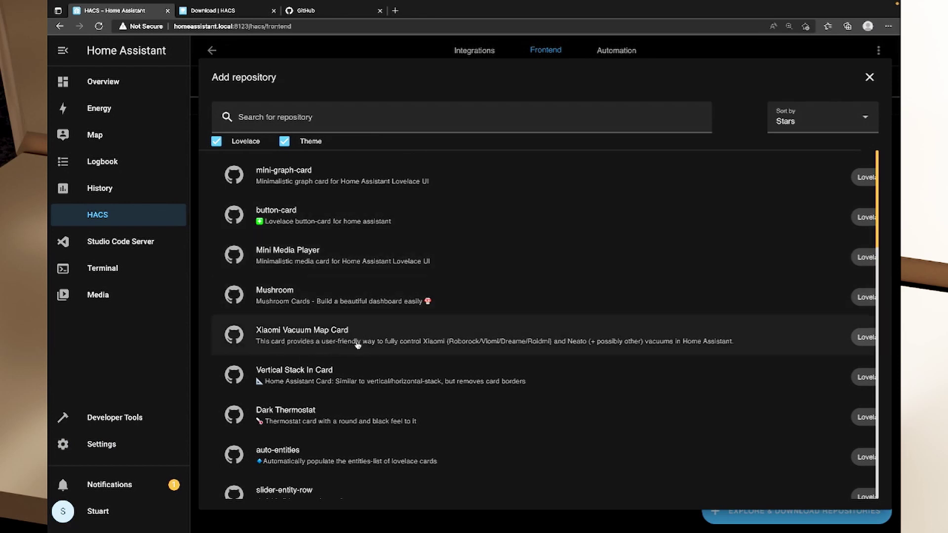
Read through the Mushroom repository's readme, then close its details
{"action": "left_click", "coordinate": [277, 302]}
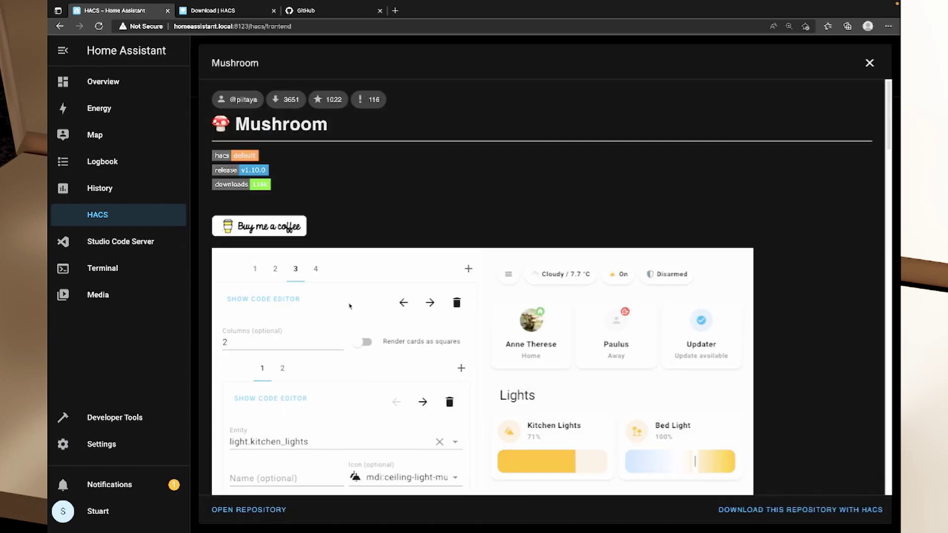
{"action": "scroll", "coordinate": [571, 288], "scroll_direction": "down", "scroll_amount": 3}
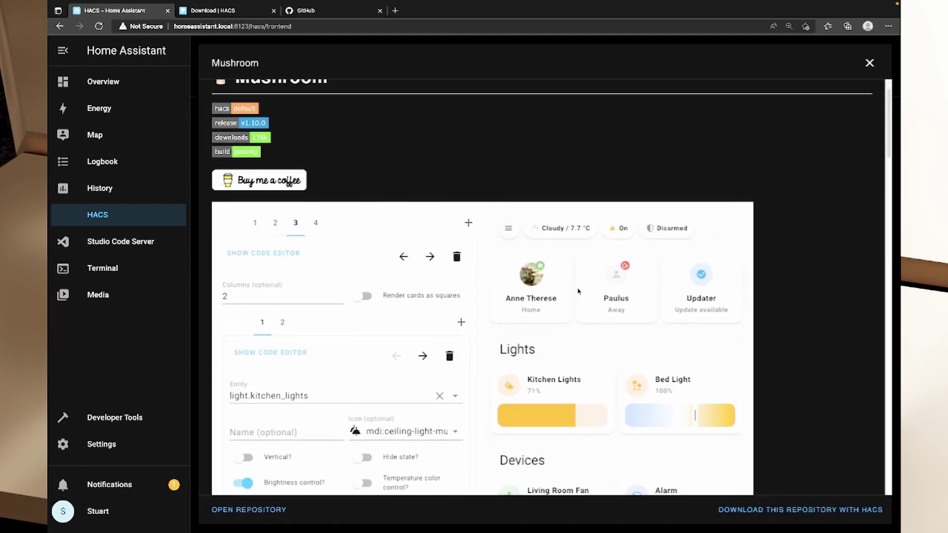
{"action": "scroll", "coordinate": [679, 306], "scroll_direction": "down", "scroll_amount": 1}
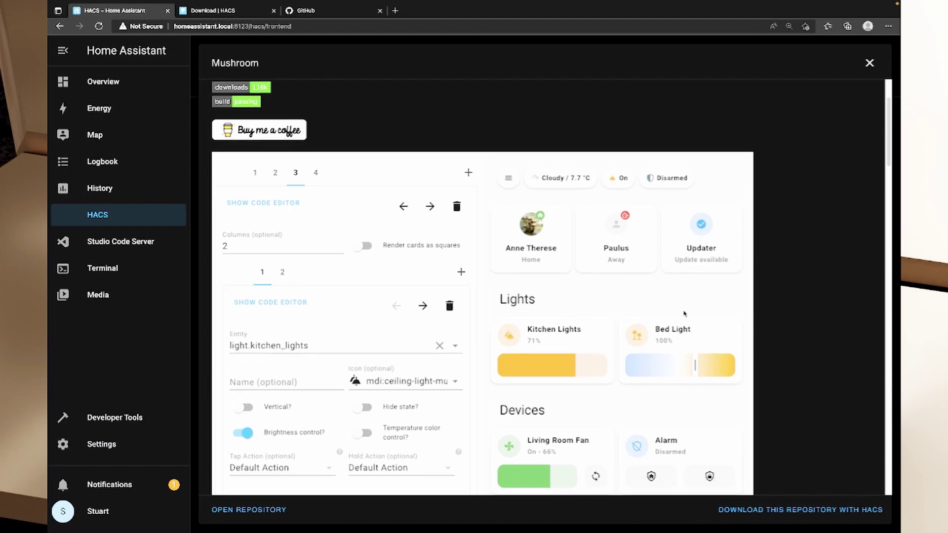
{"action": "scroll", "coordinate": [681, 314], "scroll_direction": "down", "scroll_amount": 3}
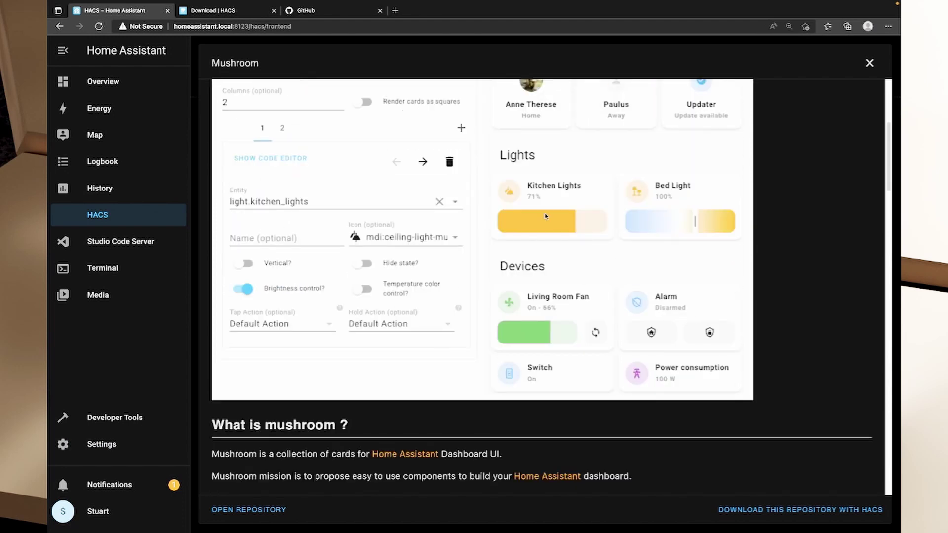
{"action": "scroll", "coordinate": [710, 328], "scroll_direction": "up", "scroll_amount": 5}
{"action": "scroll", "coordinate": [724, 336], "scroll_direction": "down", "scroll_amount": 8}
{"action": "scroll", "coordinate": [725, 332], "scroll_direction": "up", "scroll_amount": 8}
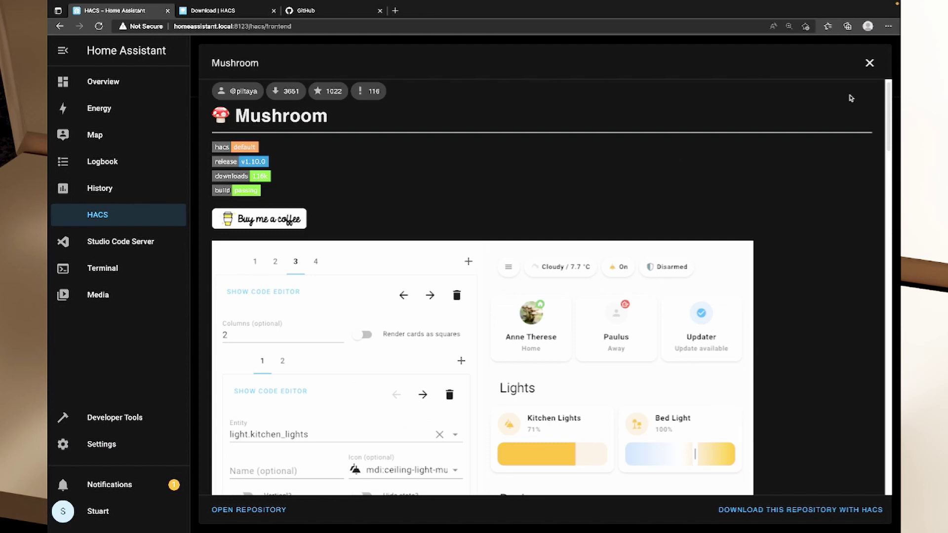
{"action": "left_click", "coordinate": [868, 63]}
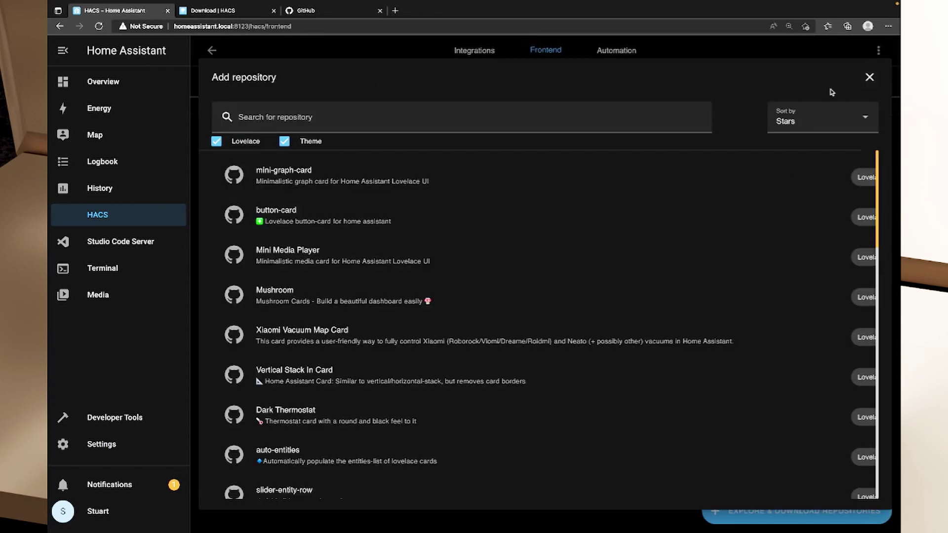
Read the Xiaomi Vacuum Map Card readme's configuration notes and close the details
{"action": "left_click", "coordinate": [371, 338]}
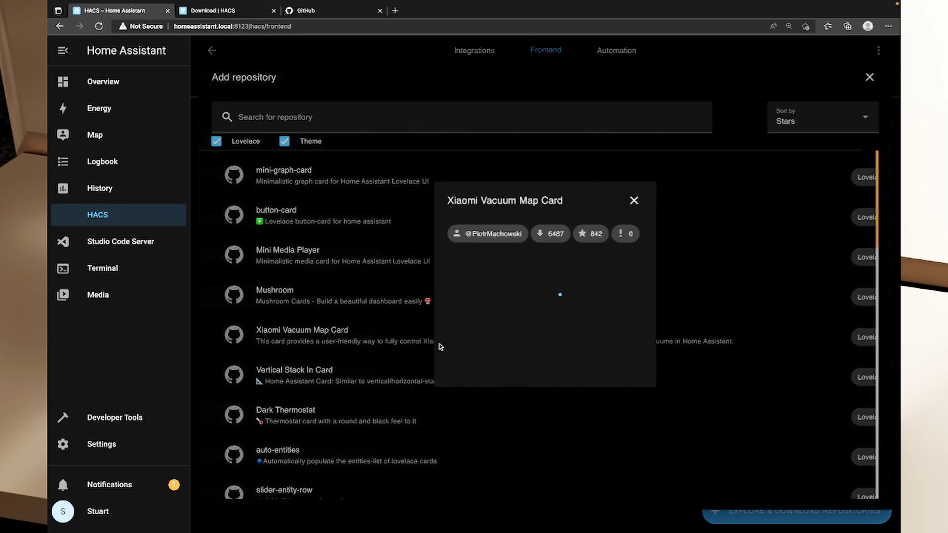
{"action": "scroll", "coordinate": [518, 313], "scroll_direction": "down", "scroll_amount": 12}
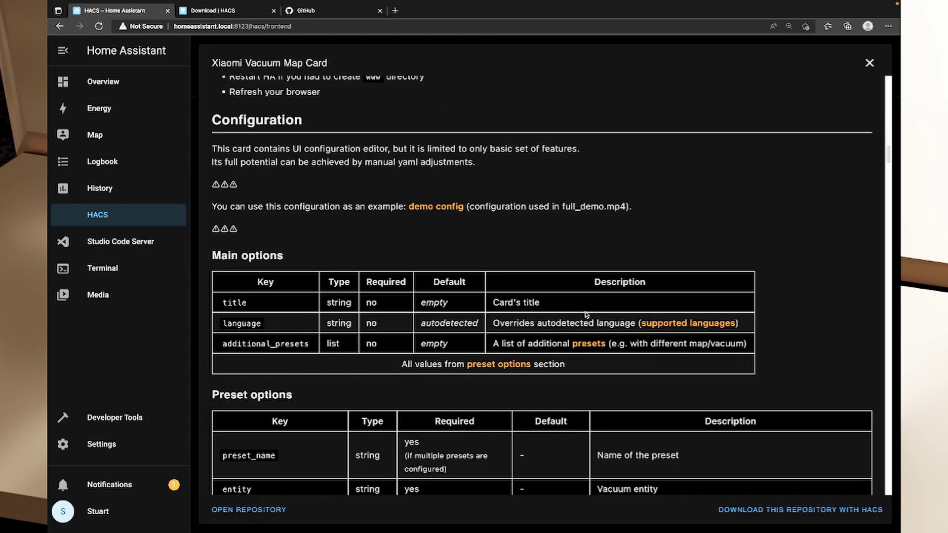
{"action": "scroll", "coordinate": [586, 314], "scroll_direction": "down", "scroll_amount": 15}
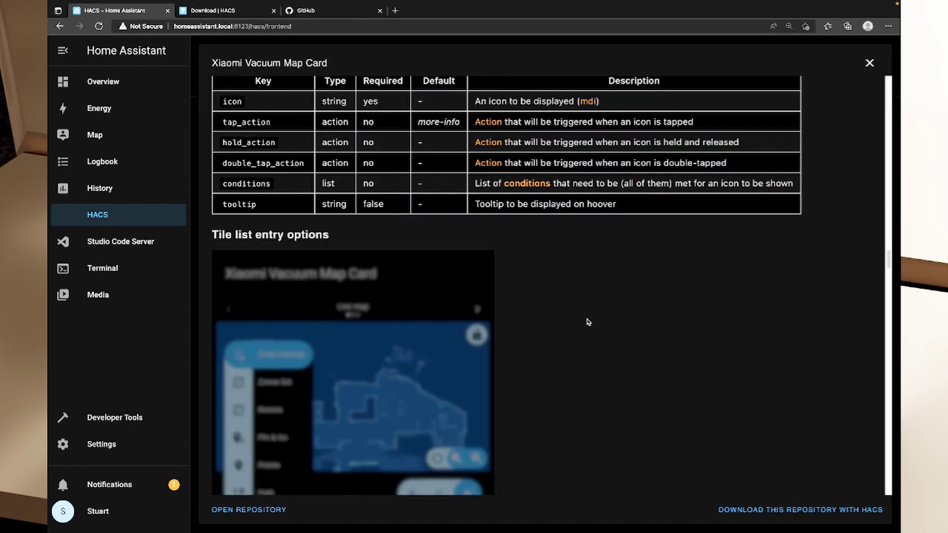
{"action": "scroll", "coordinate": [588, 321], "scroll_direction": "up", "scroll_amount": 10}
{"action": "scroll", "coordinate": [588, 322], "scroll_direction": "down", "scroll_amount": 11}
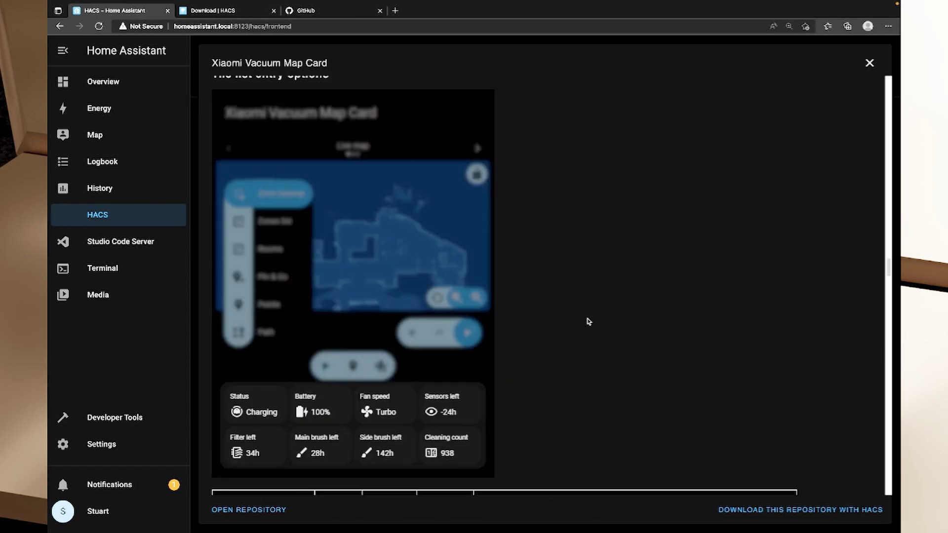
{"action": "scroll", "coordinate": [587, 322], "scroll_direction": "down", "scroll_amount": 2}
{"action": "scroll", "coordinate": [588, 321], "scroll_direction": "up", "scroll_amount": 2}
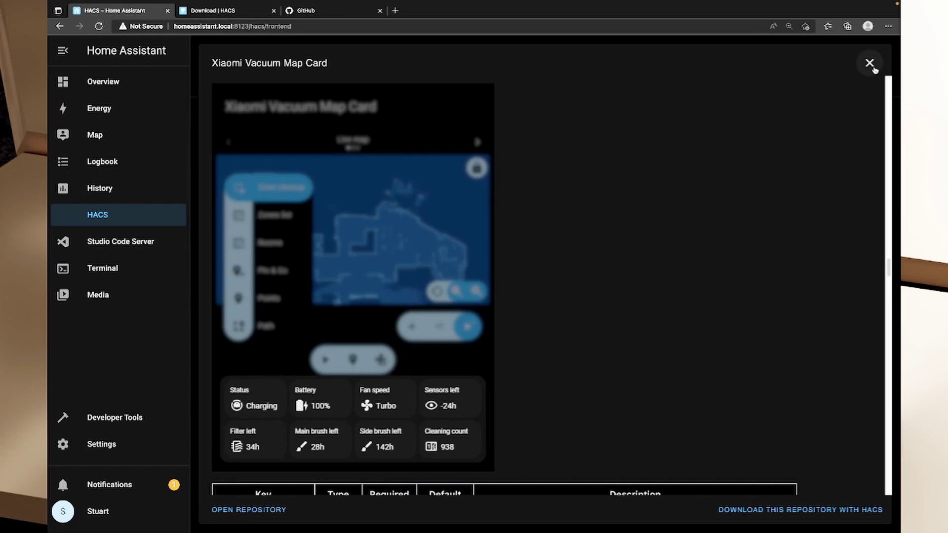
{"action": "left_click", "coordinate": [869, 63]}
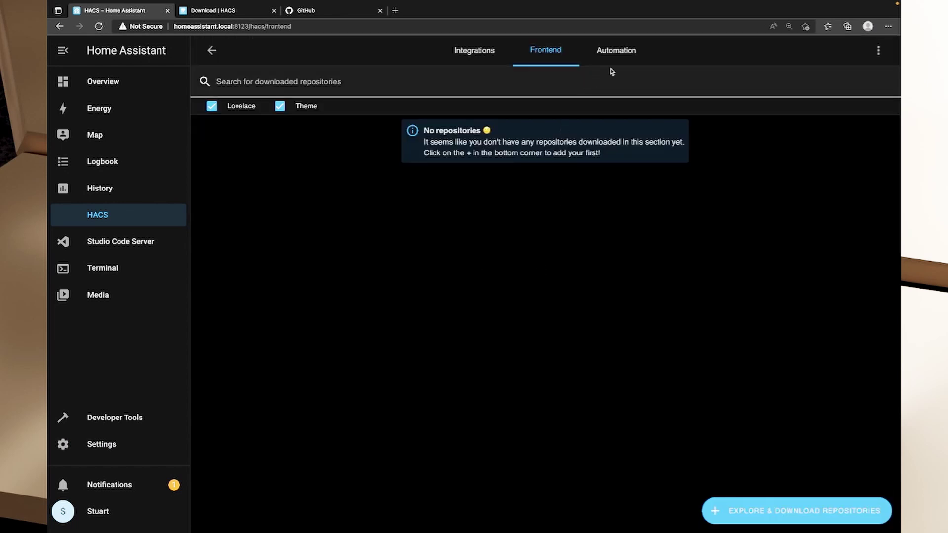
Open the Automation repository catalogue and scroll through apps like ControllerX and Home Alarm
{"action": "left_click", "coordinate": [616, 54]}
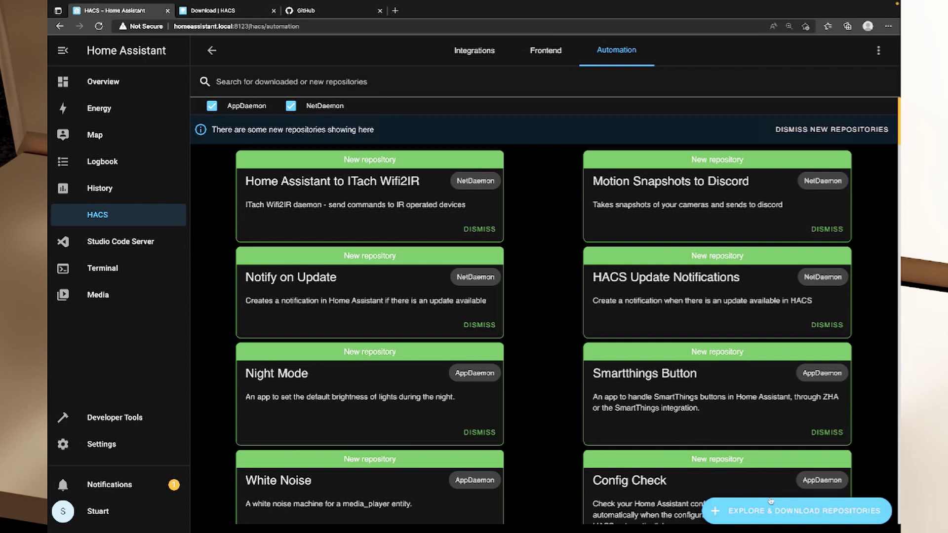
{"action": "left_click", "coordinate": [778, 513]}
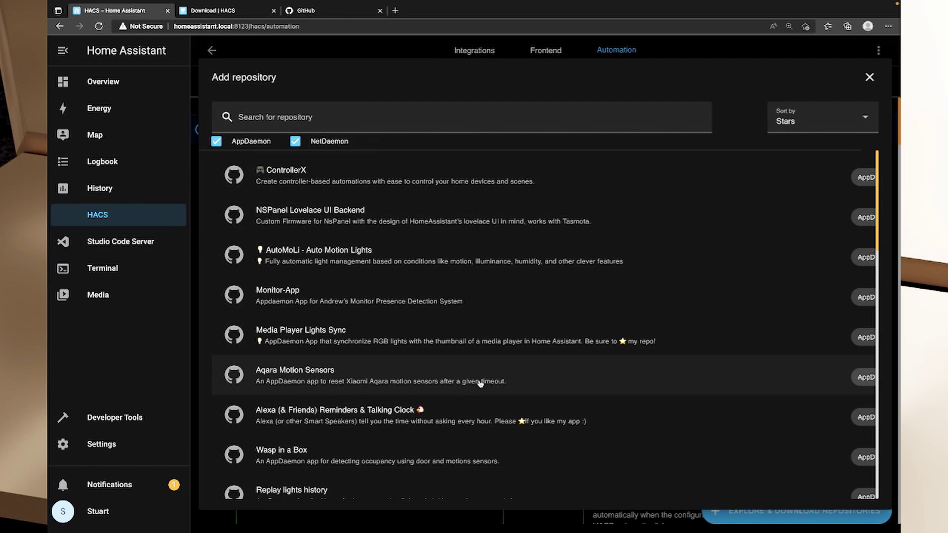
{"action": "scroll", "coordinate": [476, 382], "scroll_direction": "down", "scroll_amount": 3}
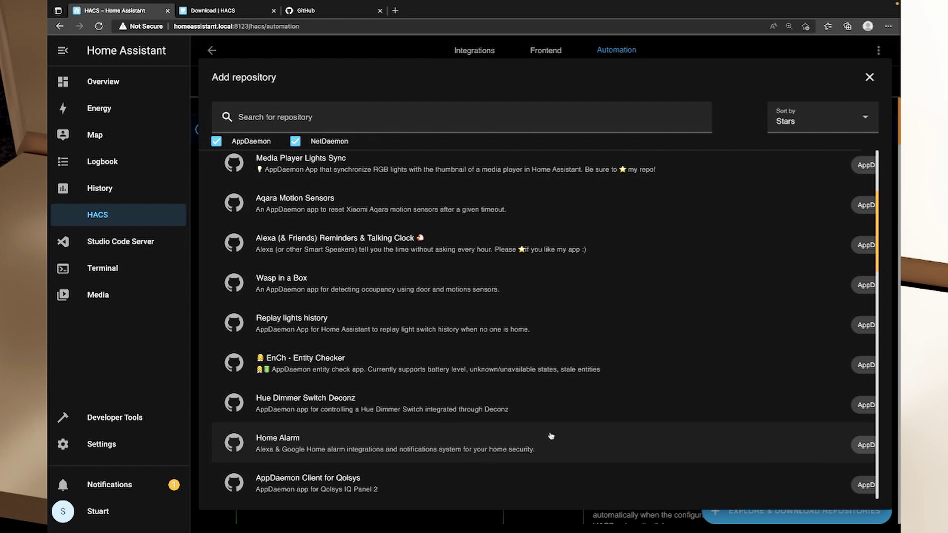
{"action": "scroll", "coordinate": [555, 438], "scroll_direction": "down", "scroll_amount": 1}
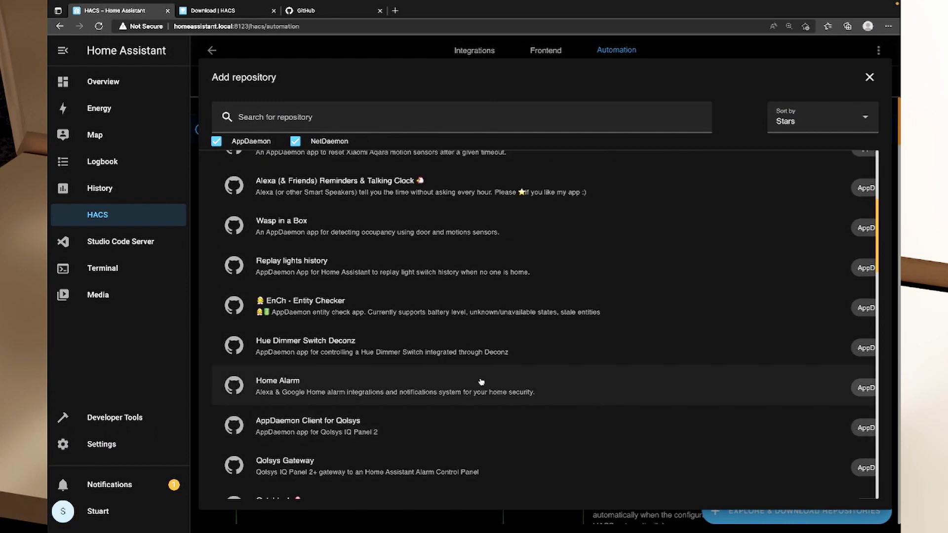